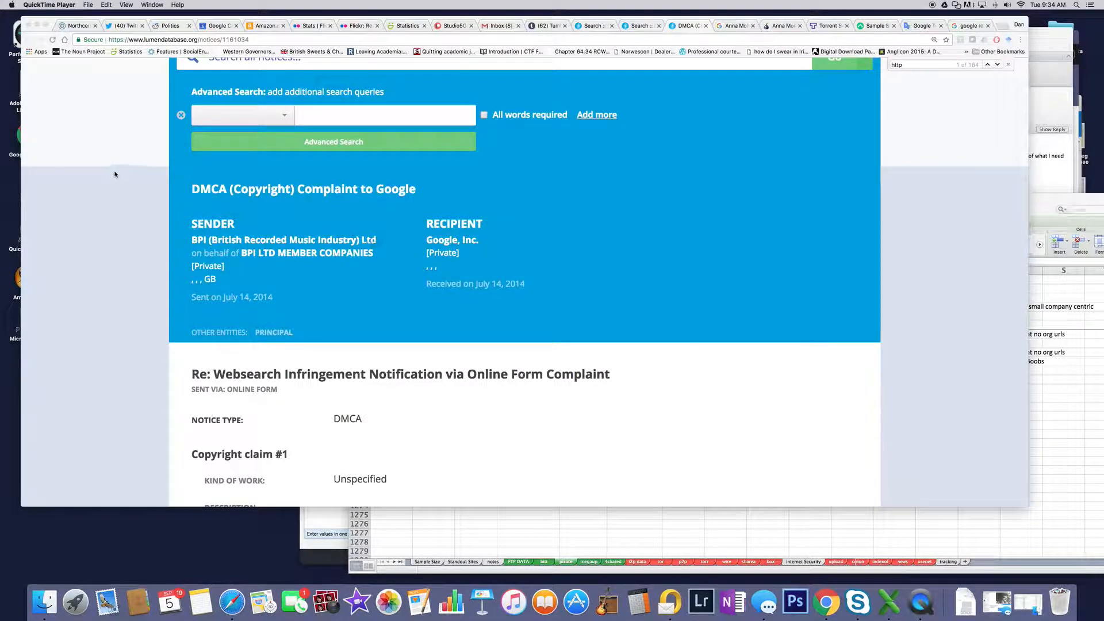
scroll(115, 175, "down", 2)
scroll(115, 175, "down", 2)
scroll(116, 174, "down", 2)
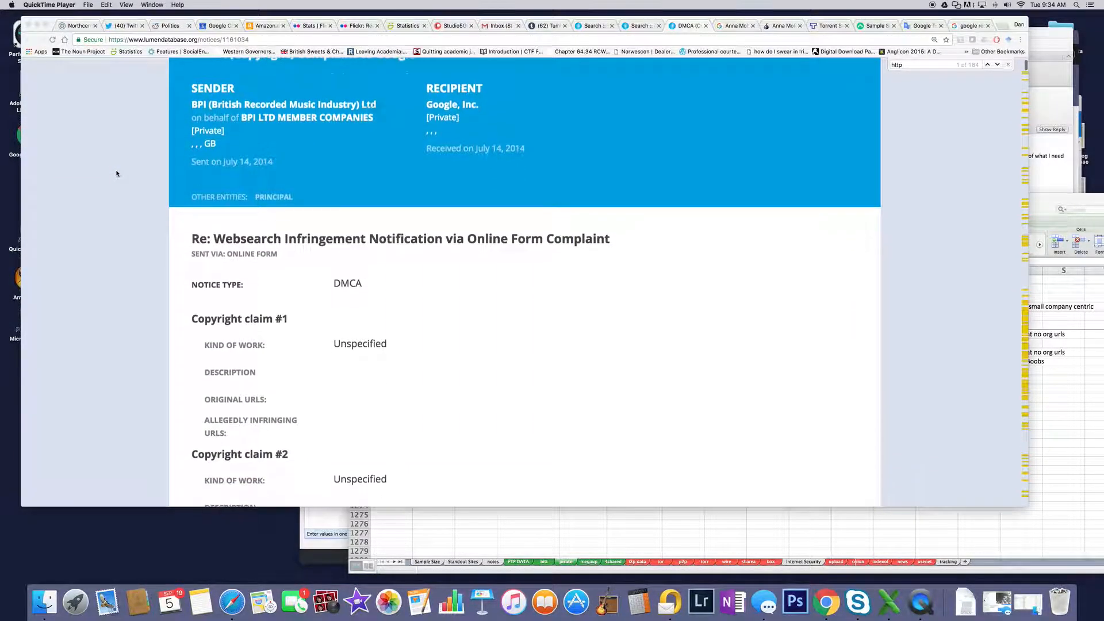
scroll(117, 173, "down", 1)
scroll(116, 173, "down", 2)
scroll(116, 174, "down", 2)
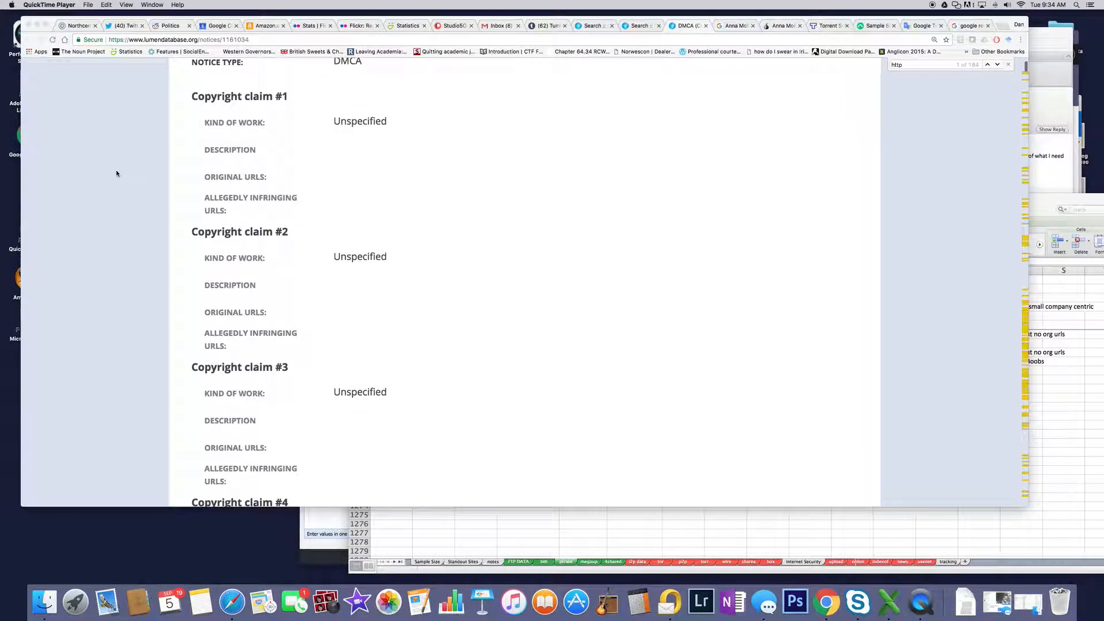
scroll(116, 174, "down", 1)
scroll(117, 174, "down", 2)
scroll(116, 174, "down", 2)
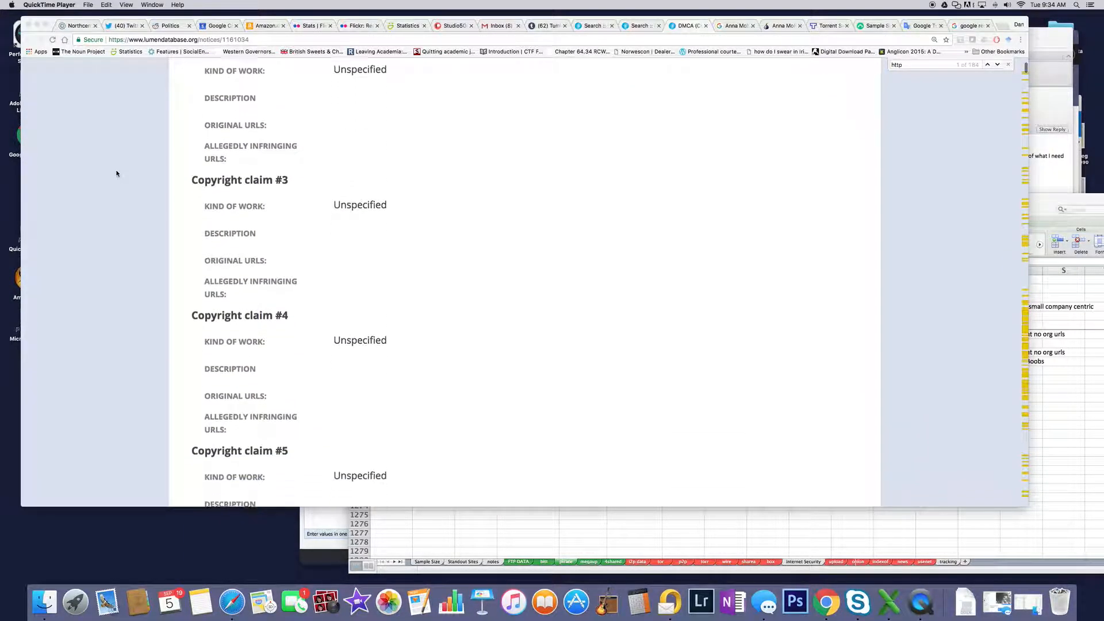
scroll(116, 173, "down", 2)
scroll(117, 174, "down", 2)
scroll(116, 174, "down", 1)
scroll(117, 174, "down", 2)
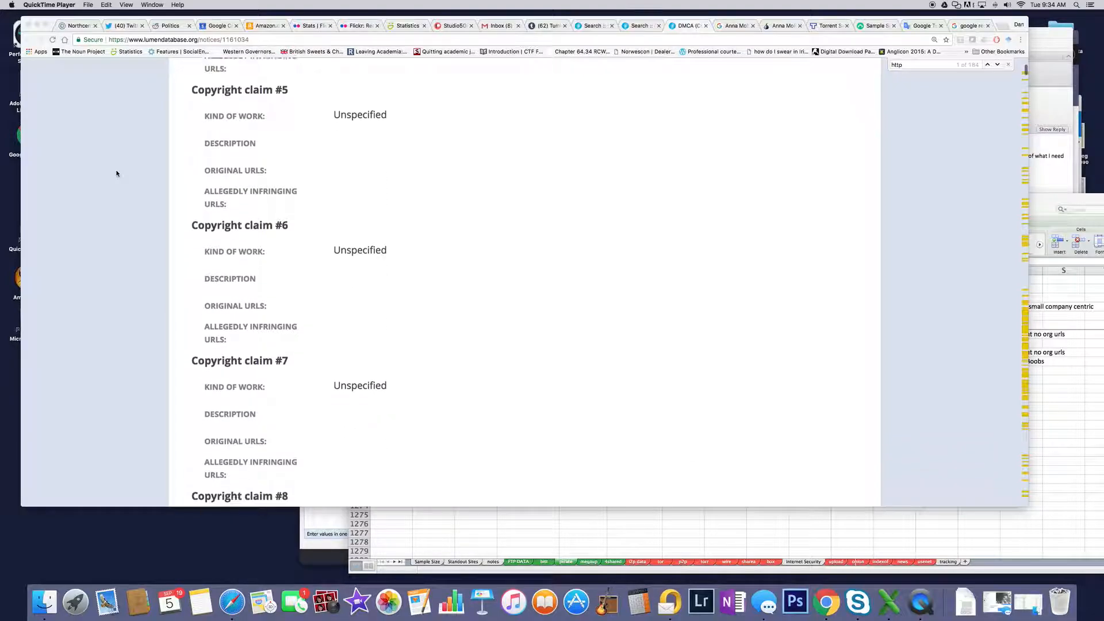
scroll(116, 174, "down", 2)
scroll(117, 174, "down", 3)
scroll(116, 173, "down", 1)
scroll(116, 174, "down", 3)
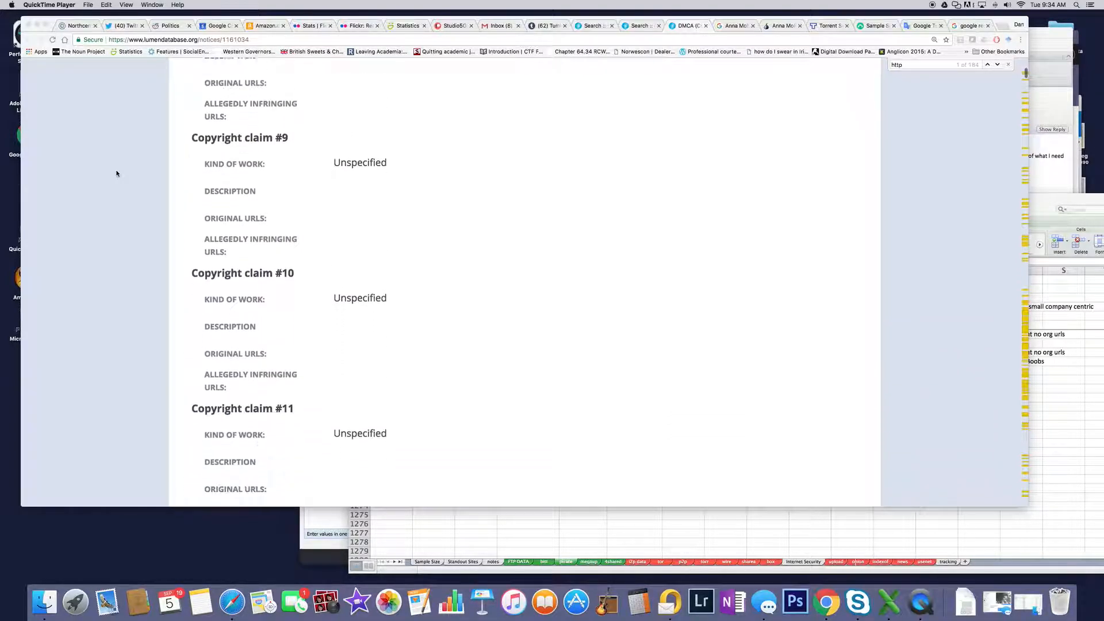
scroll(116, 173, "down", 2)
scroll(116, 173, "down", 2)
scroll(117, 174, "down", 1)
scroll(116, 173, "down", 1)
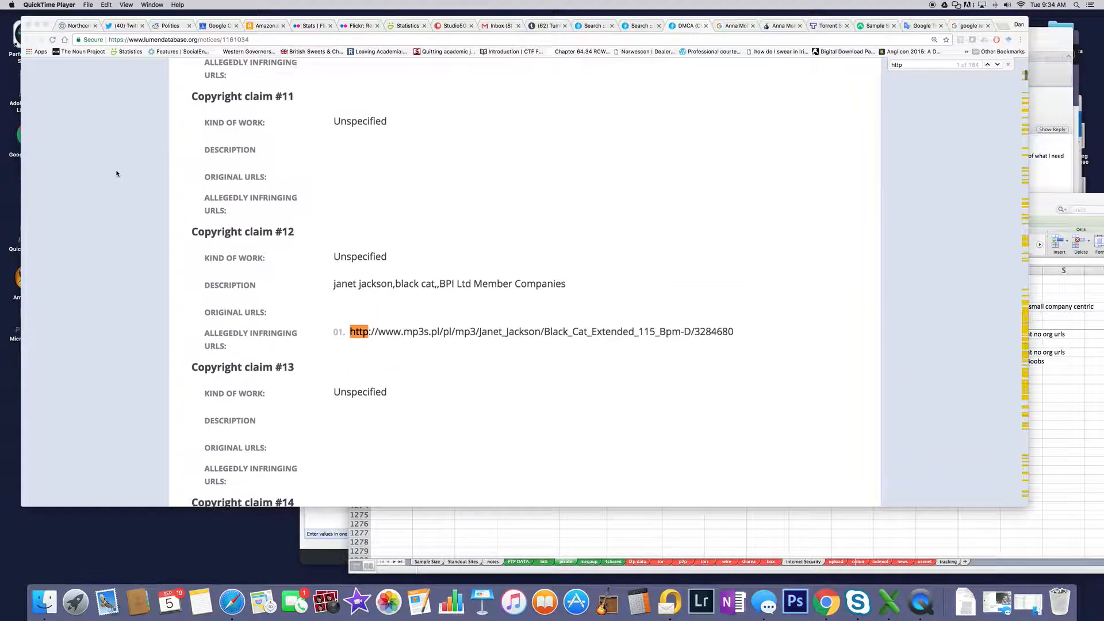
scroll(117, 173, "down", 1)
scroll(116, 173, "down", 1)
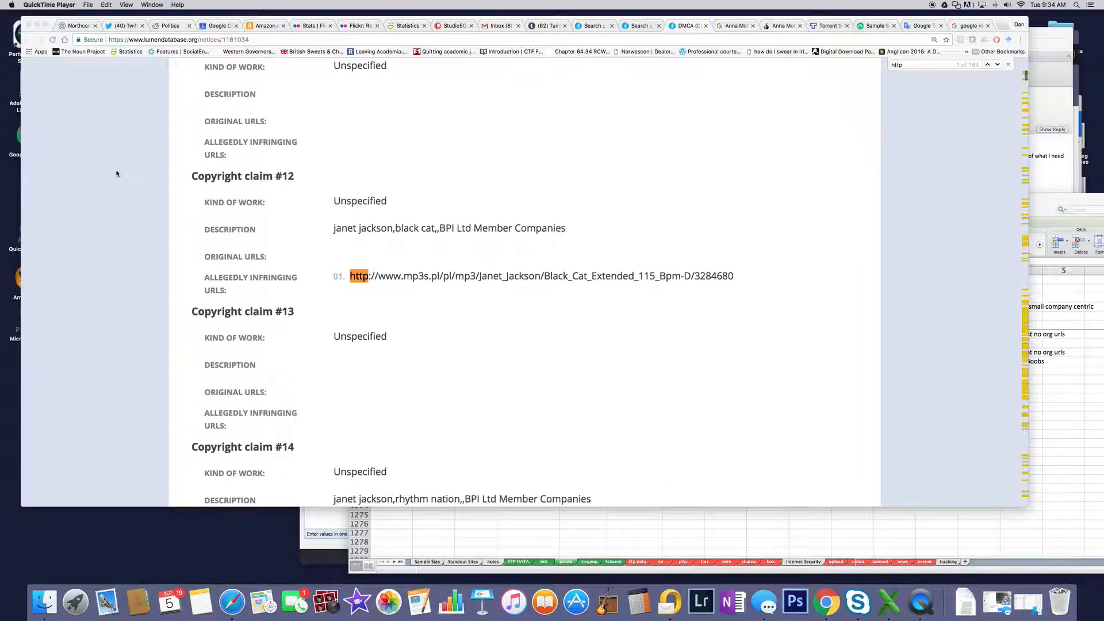
scroll(117, 173, "down", 2)
scroll(116, 174, "down", 3)
scroll(116, 173, "down", 2)
scroll(117, 174, "down", 1)
scroll(117, 174, "down", 1)
scroll(116, 173, "down", 2)
scroll(116, 173, "down", 2)
scroll(117, 174, "down", 3)
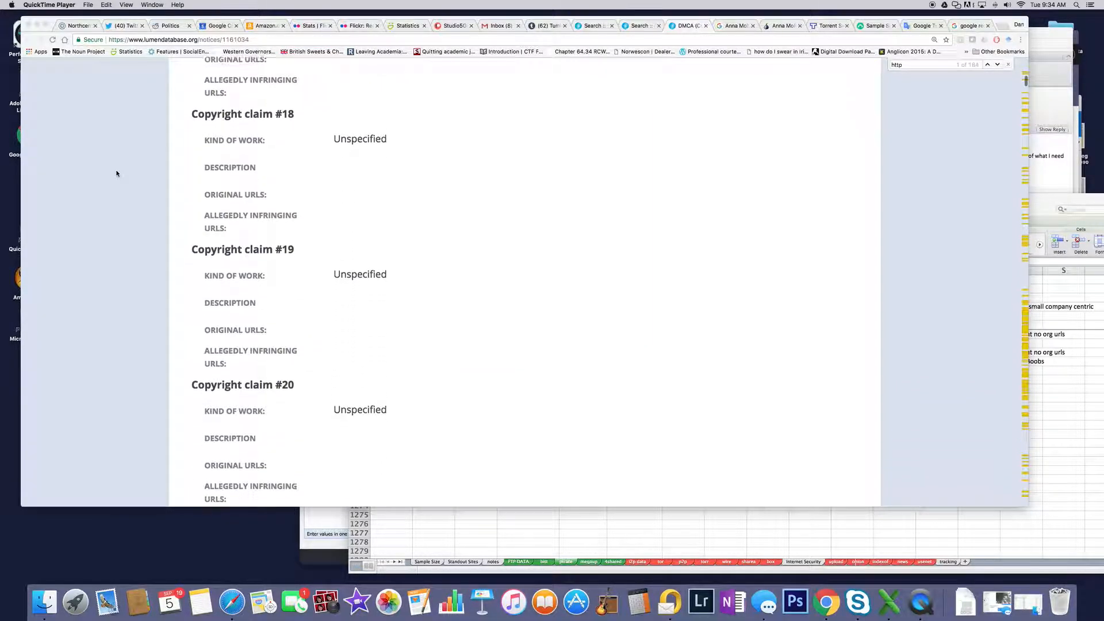
scroll(116, 173, "down", 3)
scroll(116, 173, "down", 2)
scroll(117, 173, "down", 2)
scroll(117, 173, "down", 1)
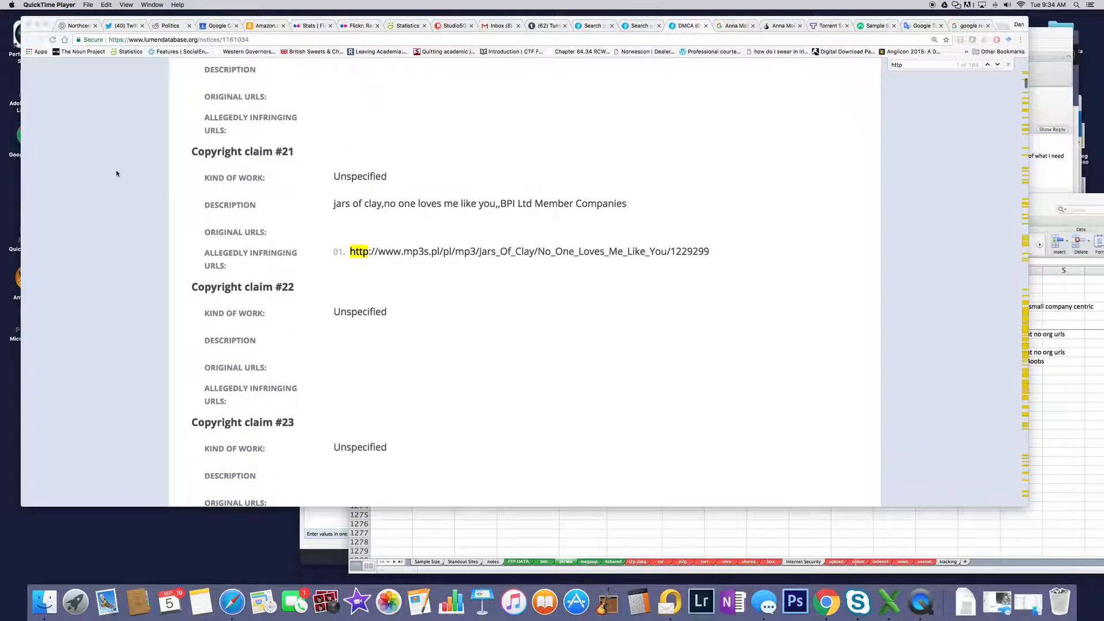
scroll(117, 173, "down", 1)
scroll(131, 198, "down", 1)
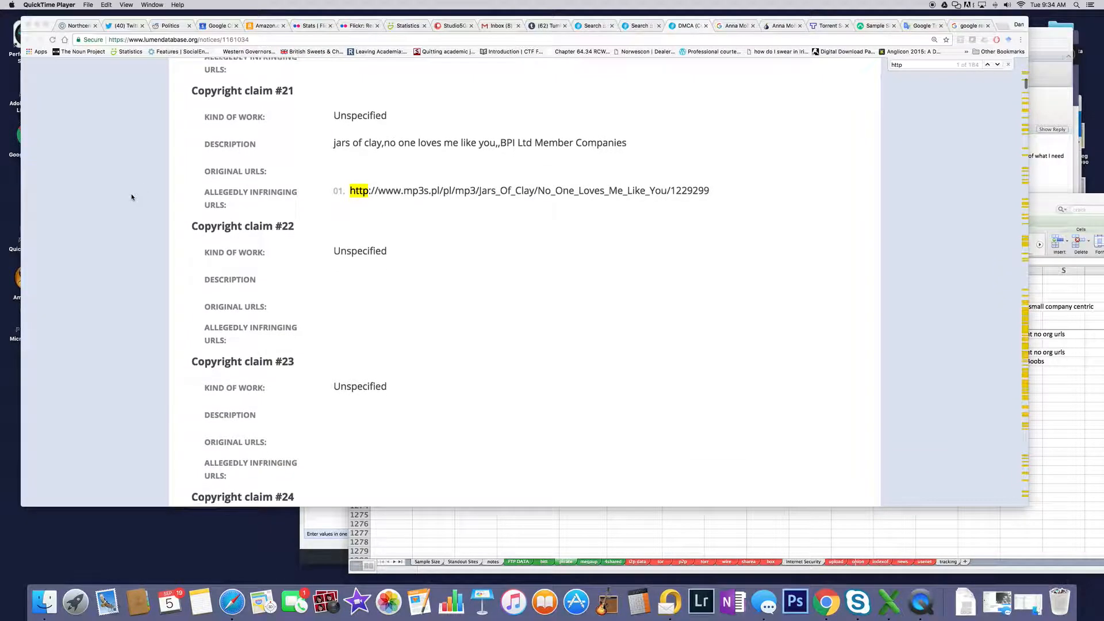
scroll(131, 197, "down", 4)
scroll(132, 198, "down", 3)
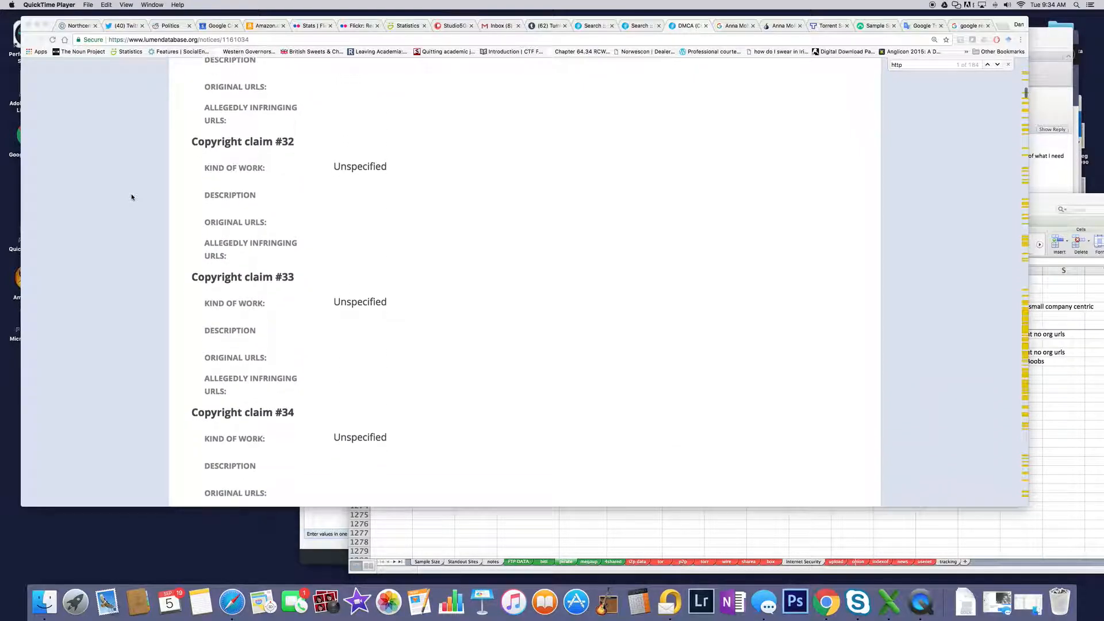
scroll(131, 198, "down", 2)
scroll(131, 197, "down", 2)
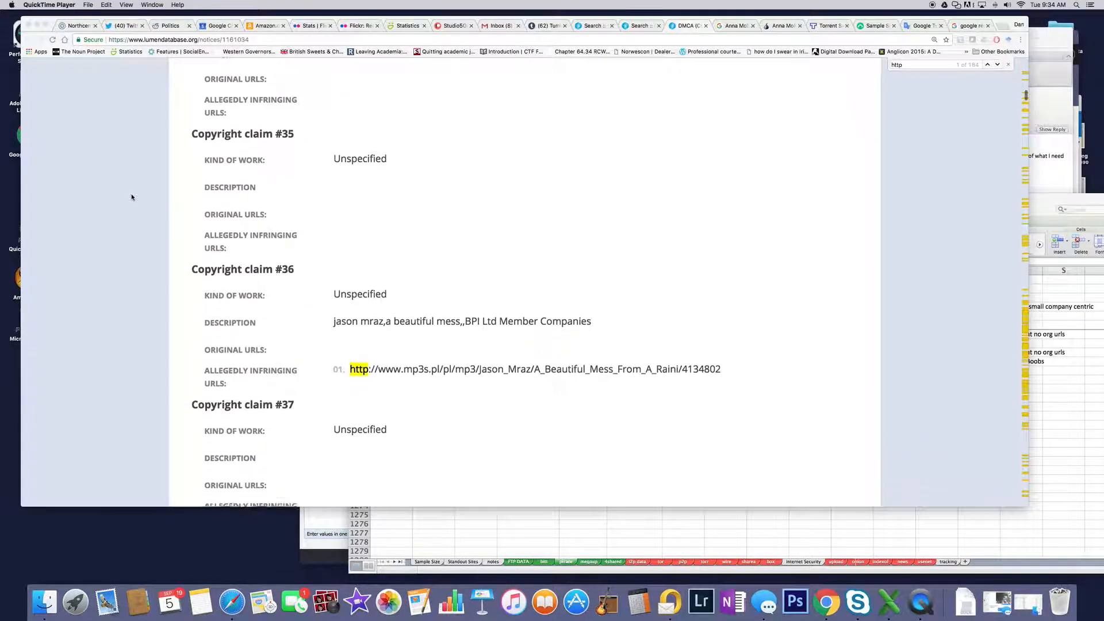
scroll(131, 198, "down", 2)
scroll(131, 198, "down", 3)
scroll(131, 197, "down", 3)
scroll(131, 198, "down", 3)
scroll(132, 198, "down", 3)
scroll(131, 198, "down", 2)
scroll(131, 198, "down", 2)
scroll(132, 198, "down", 3)
scroll(131, 197, "down", 2)
scroll(131, 197, "down", 3)
scroll(132, 197, "down", 3)
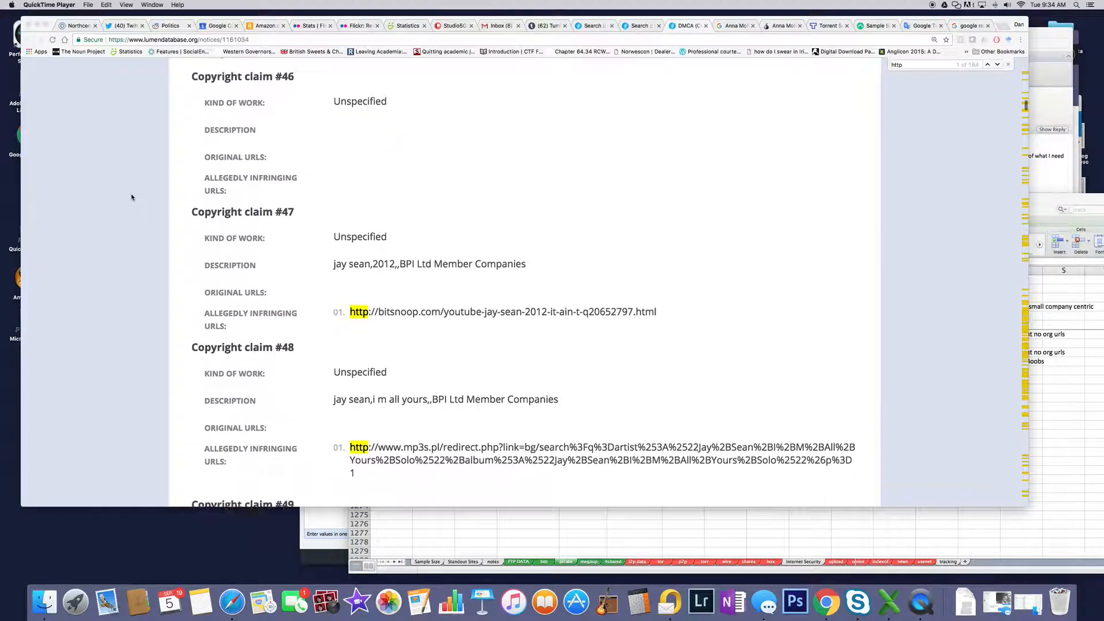
scroll(131, 197, "down", 2)
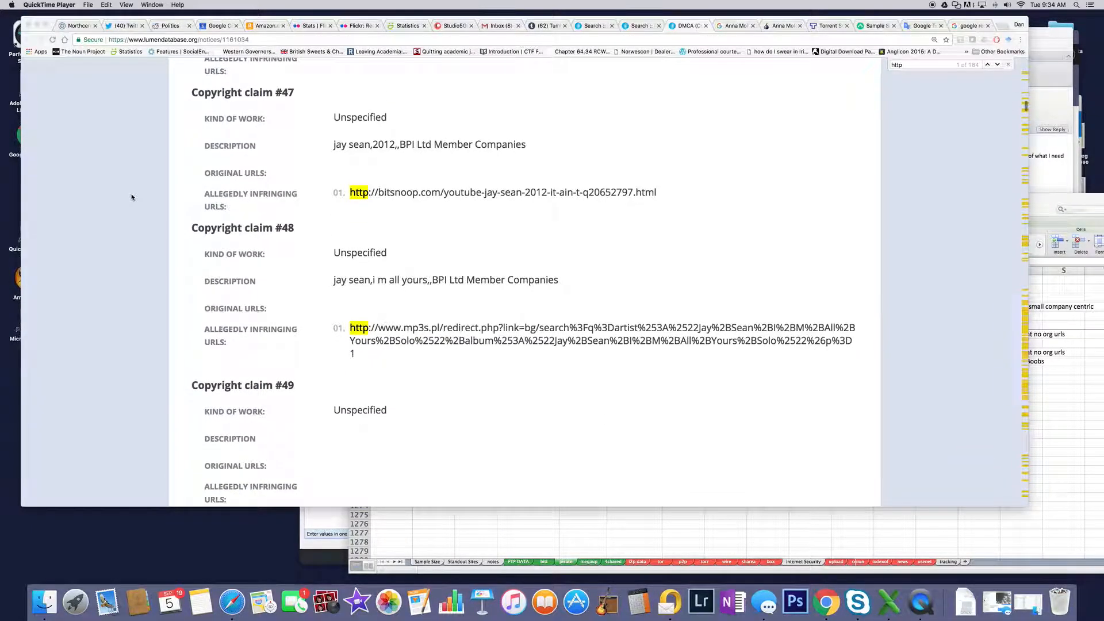
scroll(132, 198, "down", 1)
scroll(131, 198, "down", 1)
scroll(132, 197, "down", 3)
scroll(131, 198, "down", 1)
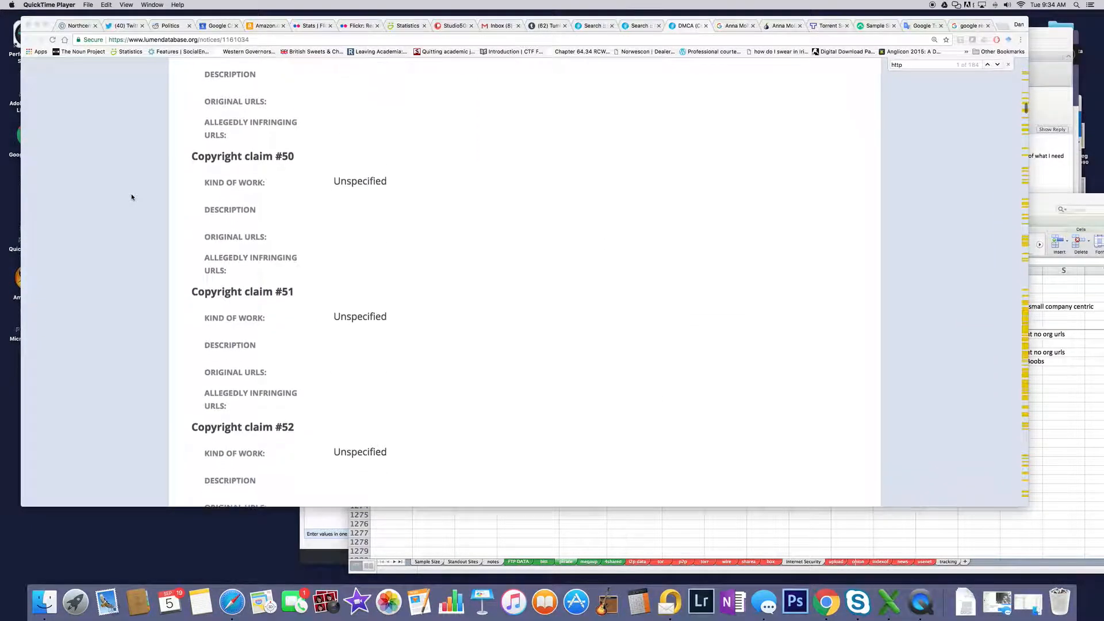
scroll(131, 198, "down", 1)
scroll(131, 198, "down", 1)
scroll(132, 198, "down", 1)
scroll(131, 198, "down", 2)
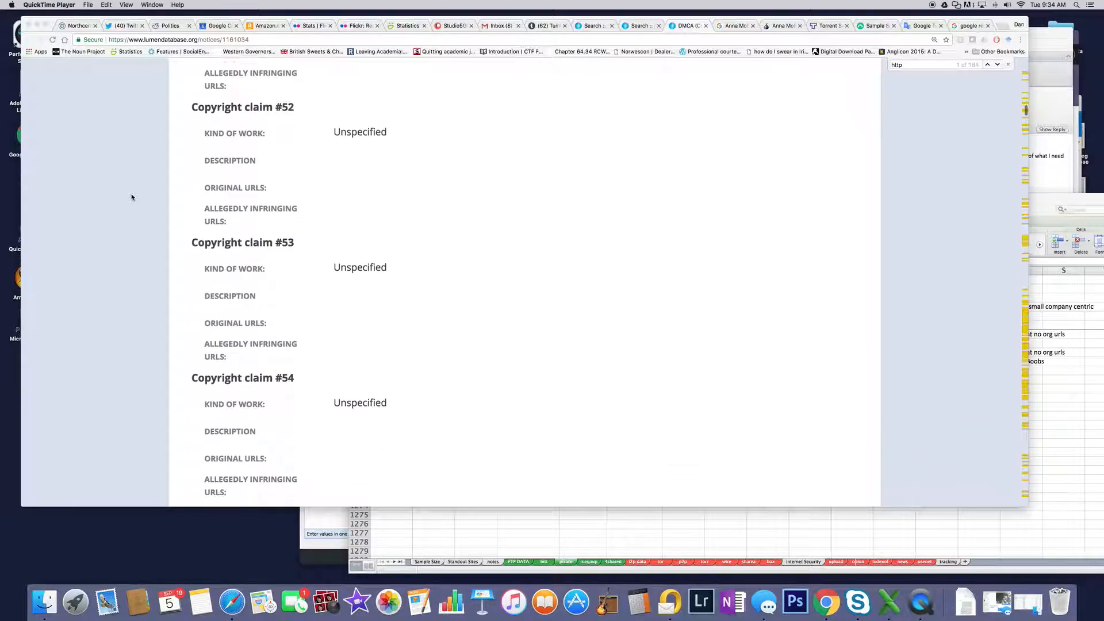
scroll(131, 198, "down", 3)
scroll(131, 198, "down", 1)
scroll(132, 198, "down", 1)
scroll(131, 198, "down", 1)
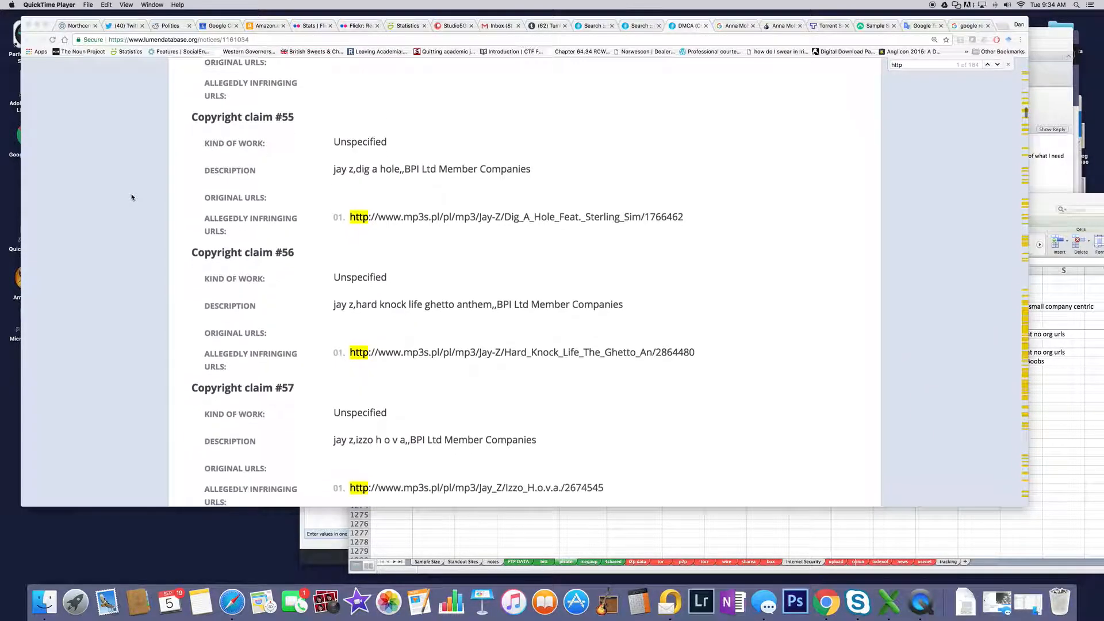
scroll(131, 198, "down", 1)
scroll(131, 197, "down", 1)
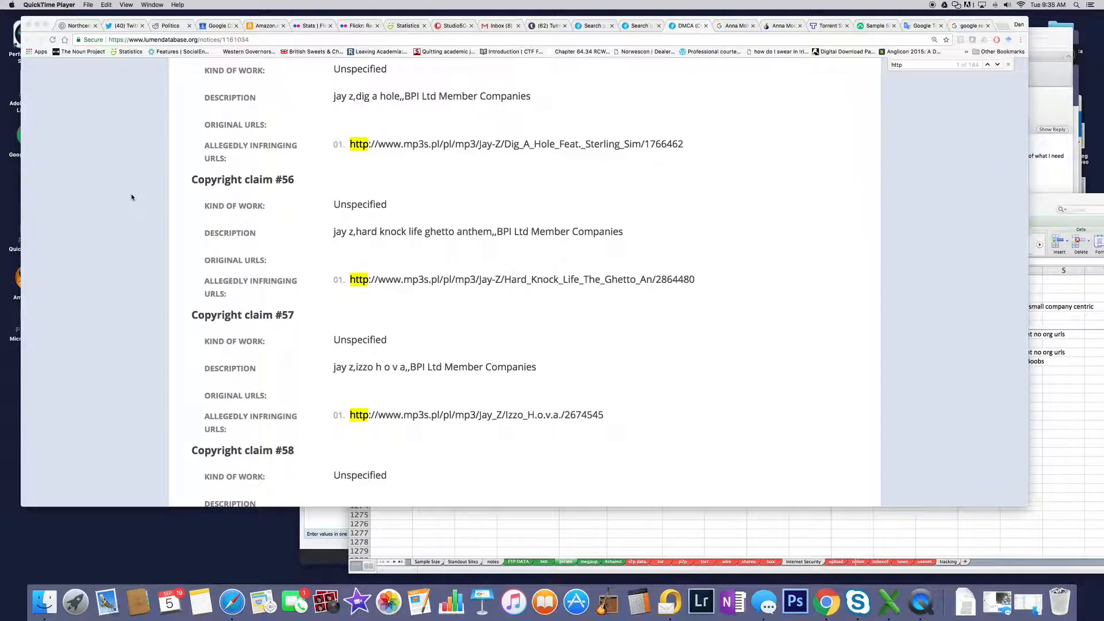
scroll(131, 198, "down", 1)
scroll(132, 198, "down", 2)
scroll(131, 198, "down", 1)
scroll(132, 197, "down", 1)
scroll(131, 197, "down", 1)
scroll(132, 197, "down", 1)
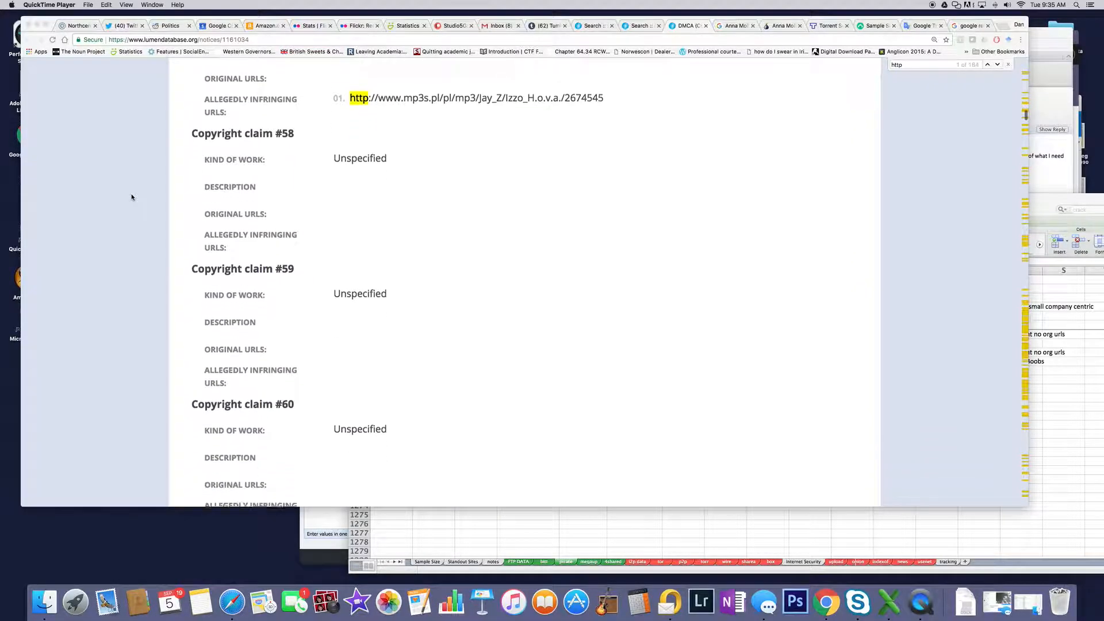
scroll(131, 198, "down", 1)
scroll(131, 198, "down", 1)
scroll(132, 197, "down", 2)
scroll(131, 198, "down", 2)
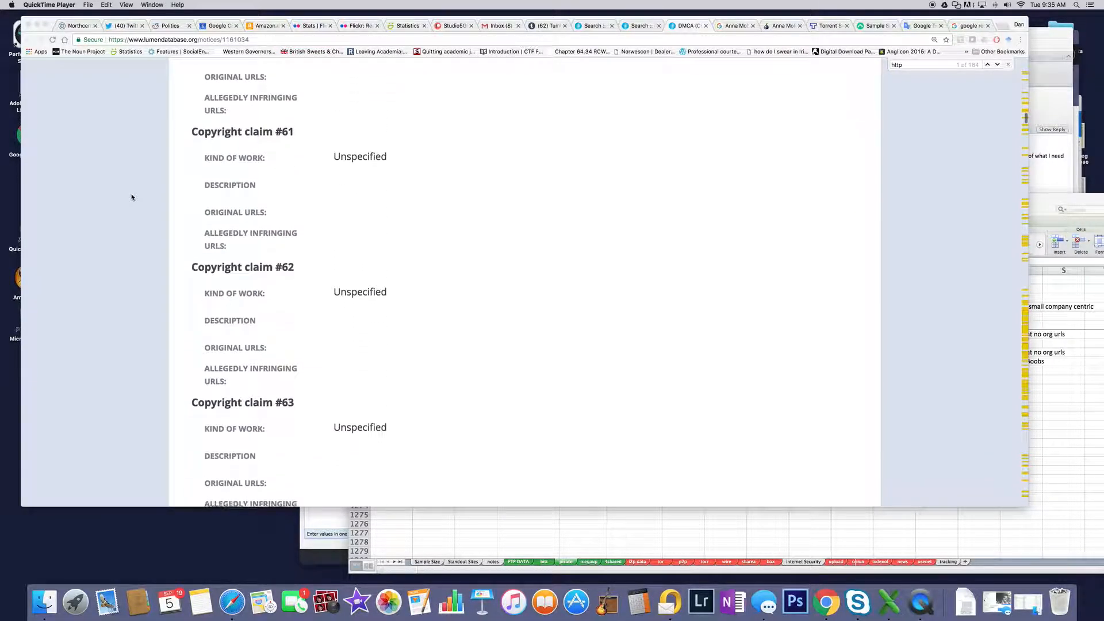
scroll(132, 197, "down", 1)
scroll(131, 197, "down", 2)
scroll(132, 198, "down", 1)
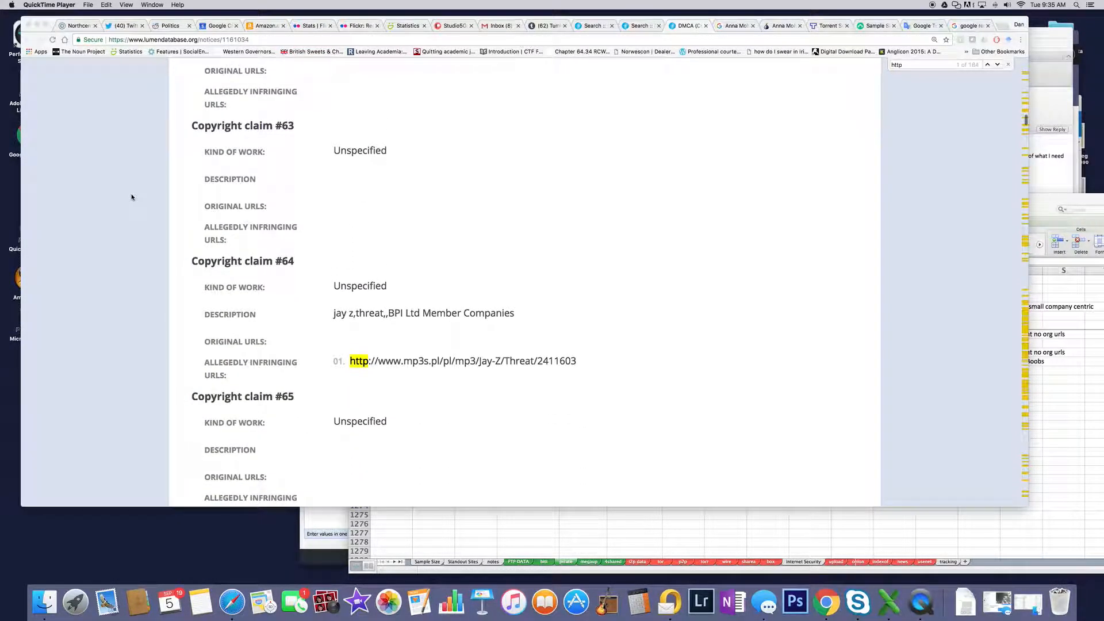
scroll(131, 197, "down", 2)
scroll(131, 198, "down", 1)
scroll(132, 198, "down", 1)
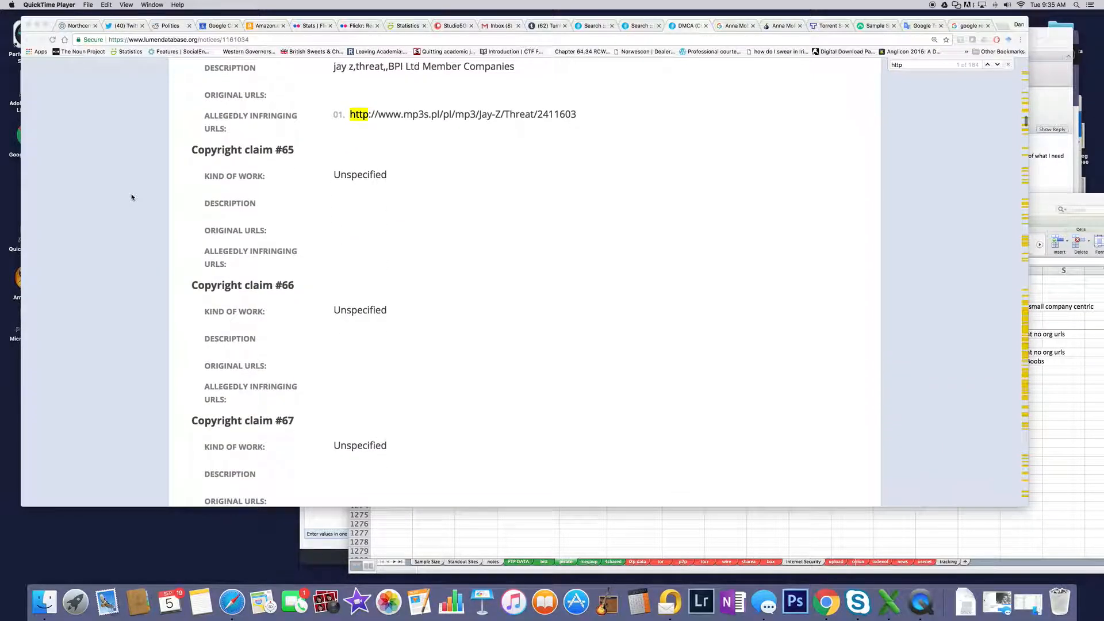
scroll(132, 198, "down", 1)
scroll(131, 198, "down", 1)
scroll(131, 197, "down", 1)
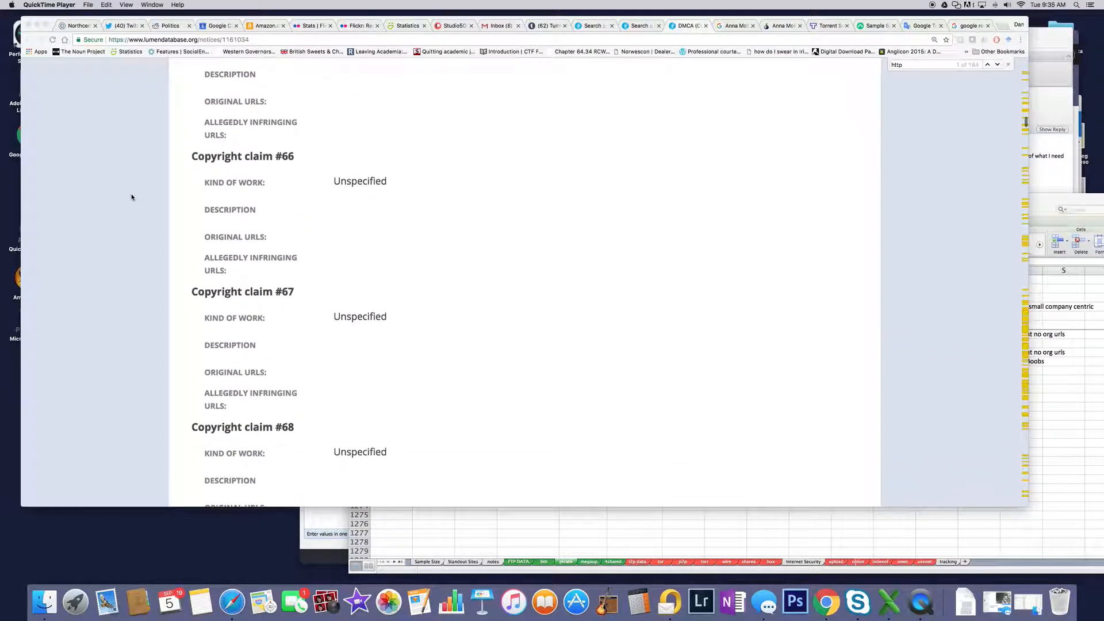
scroll(132, 198, "down", 1)
scroll(131, 198, "down", 1)
scroll(131, 197, "down", 1)
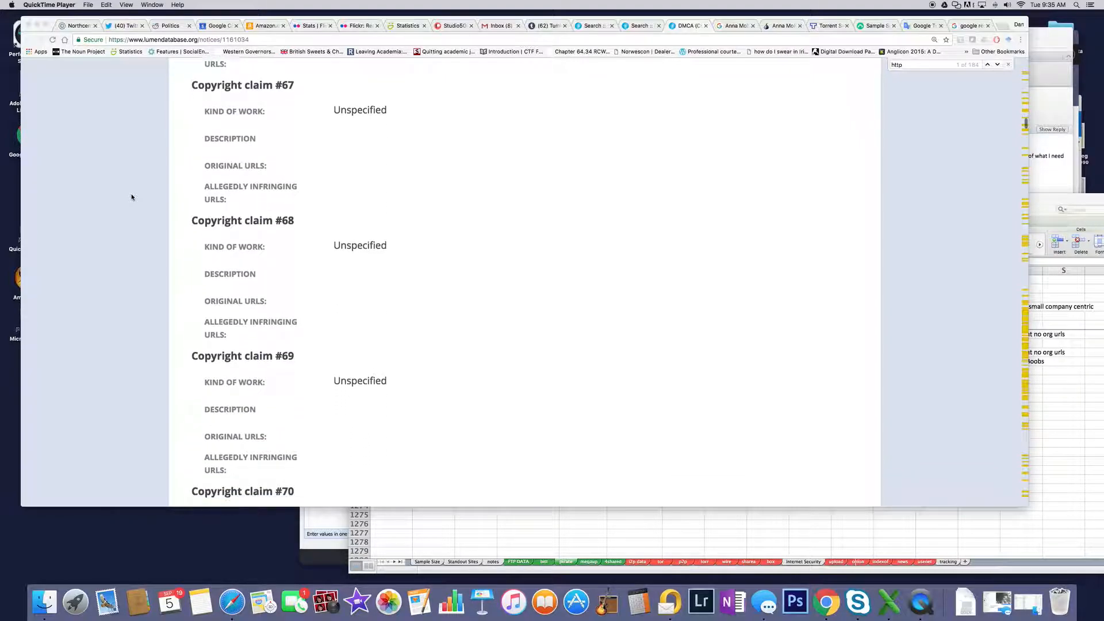
scroll(131, 198, "down", 1)
scroll(132, 198, "down", 1)
scroll(131, 198, "down", 1)
scroll(131, 198, "down", 1)
scroll(131, 197, "down", 1)
scroll(131, 197, "down", 1)
scroll(131, 198, "down", 1)
scroll(131, 197, "down", 1)
scroll(132, 198, "down", 1)
scroll(132, 197, "down", 1)
scroll(131, 198, "down", 1)
scroll(131, 198, "down", 1)
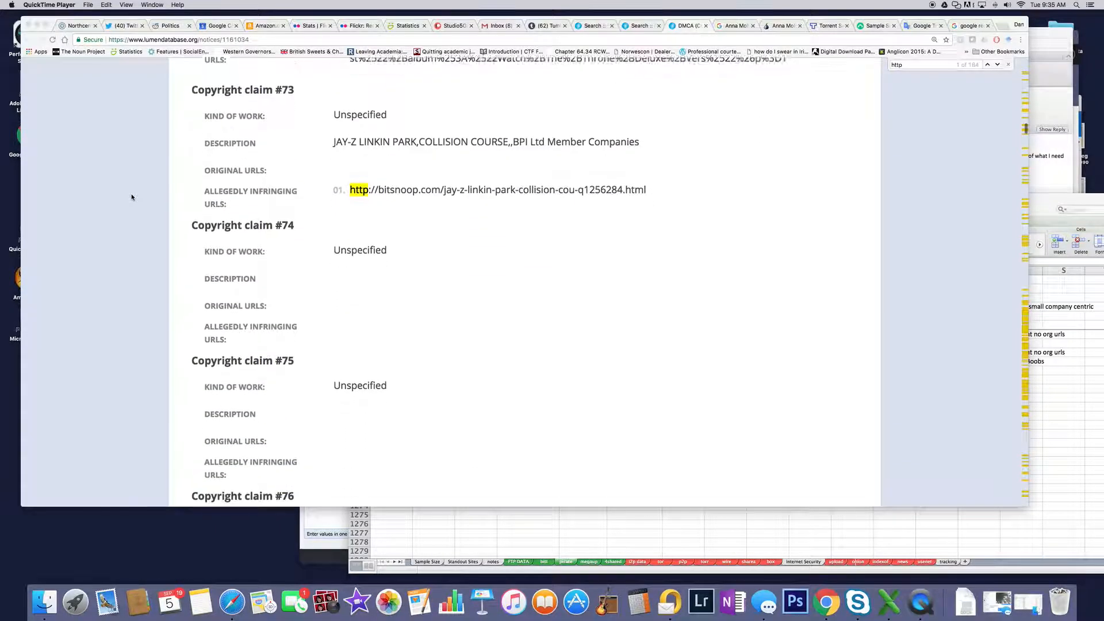
scroll(131, 198, "down", 1)
scroll(131, 198, "down", 1)
scroll(132, 198, "down", 1)
scroll(132, 197, "down", 1)
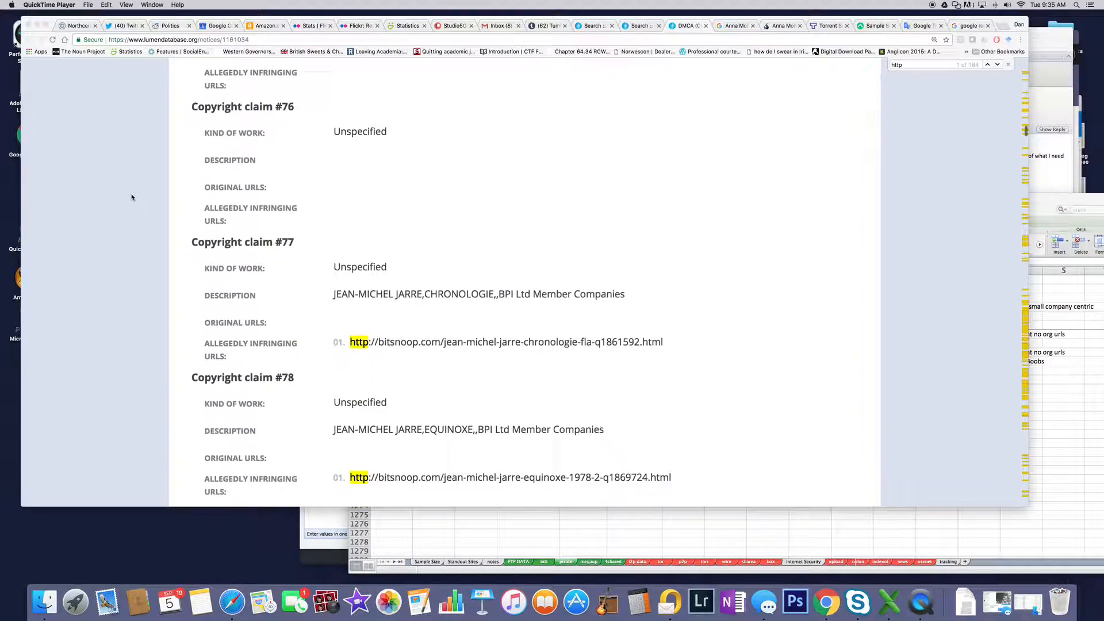
scroll(131, 198, "down", 1)
scroll(131, 198, "down", 1)
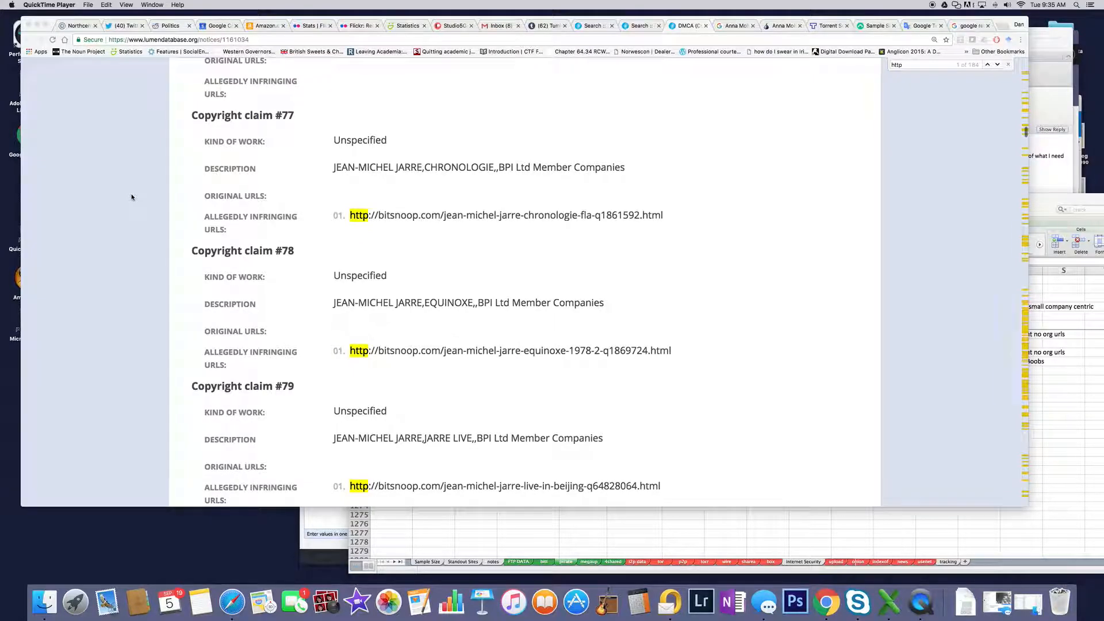
scroll(132, 198, "down", 2)
scroll(132, 197, "down", 2)
scroll(131, 197, "down", 1)
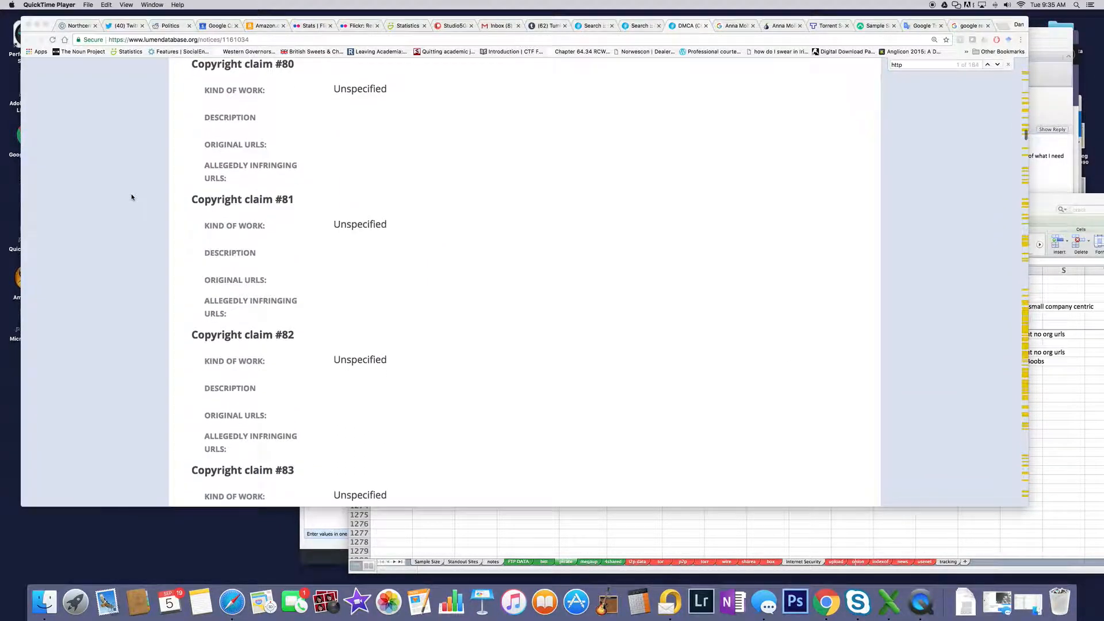
scroll(131, 198, "down", 1)
scroll(131, 198, "down", 1)
scroll(132, 198, "down", 1)
scroll(131, 197, "down", 1)
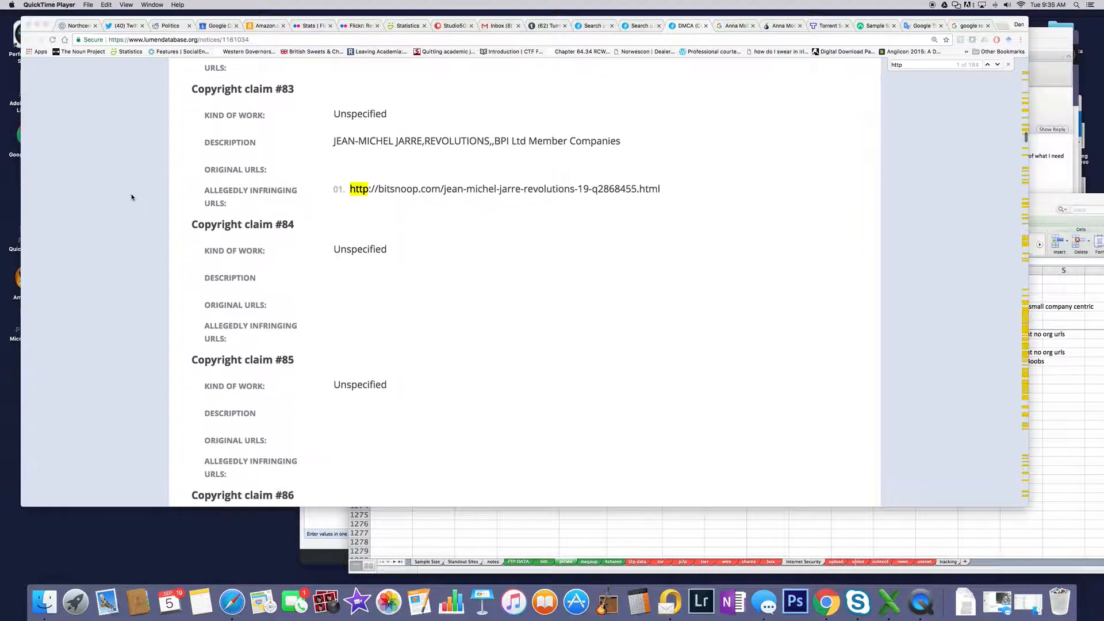
scroll(131, 197, "down", 1)
scroll(132, 198, "down", 2)
scroll(131, 198, "down", 1)
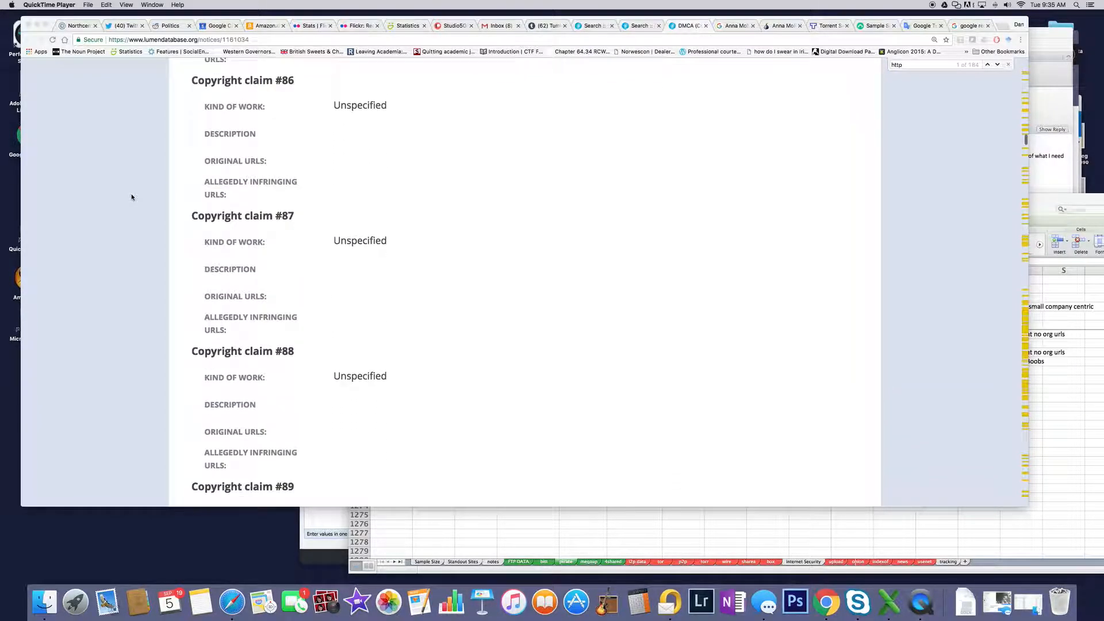
scroll(132, 198, "down", 1)
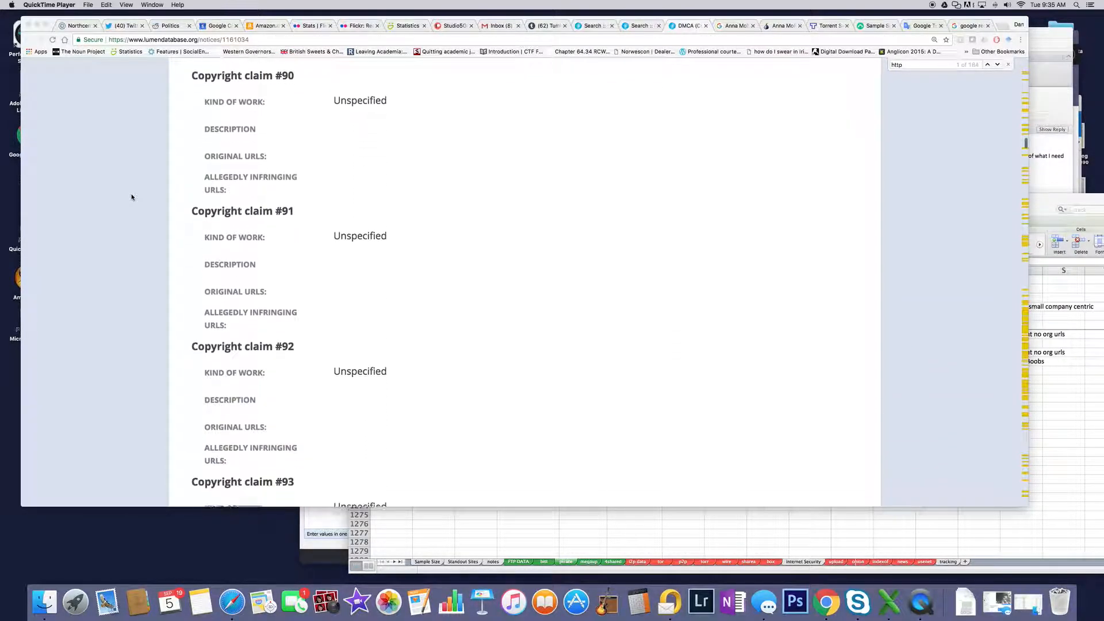
scroll(131, 197, "down", 1)
scroll(131, 197, "down", 1)
scroll(132, 197, "down", 2)
scroll(131, 197, "down", 2)
scroll(131, 198, "down", 2)
scroll(132, 198, "down", 1)
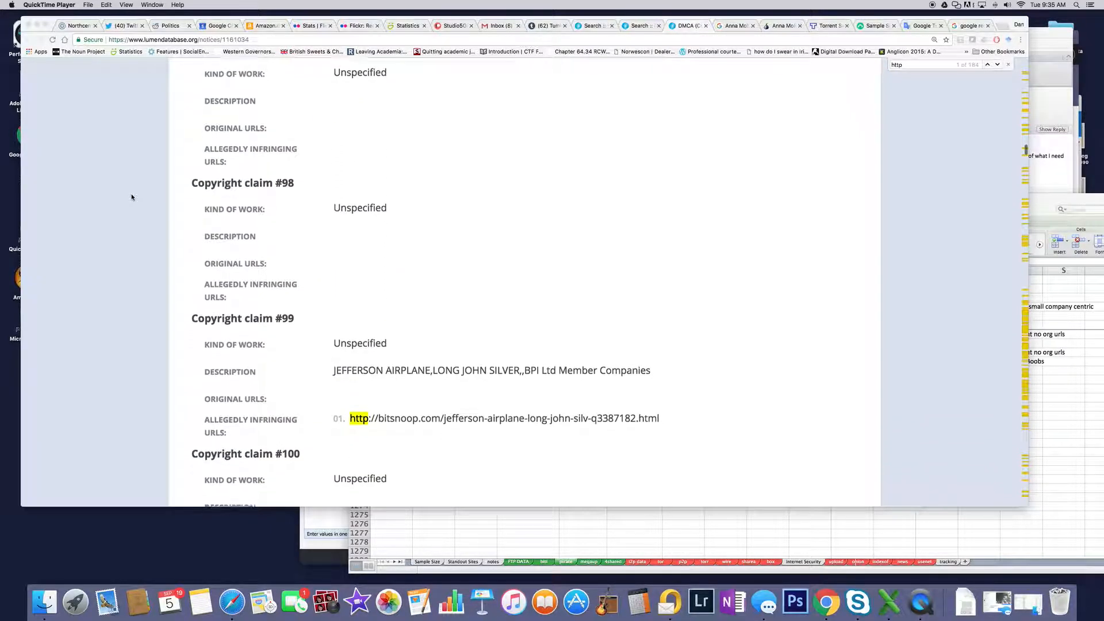
scroll(131, 197, "down", 2)
scroll(131, 198, "down", 1)
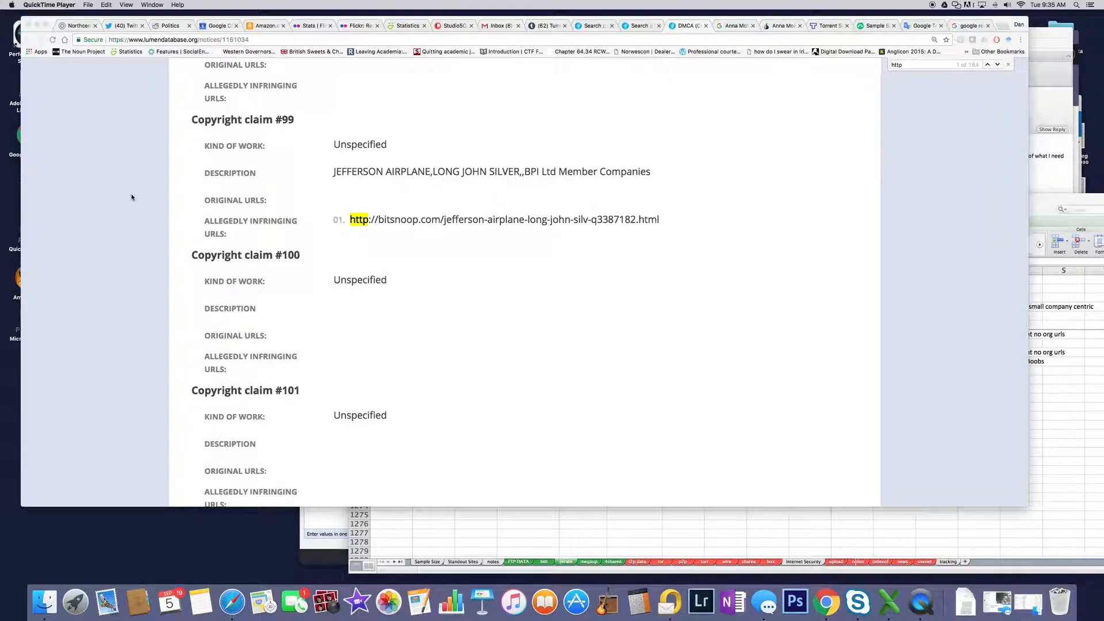
scroll(131, 198, "down", 1)
scroll(131, 197, "down", 2)
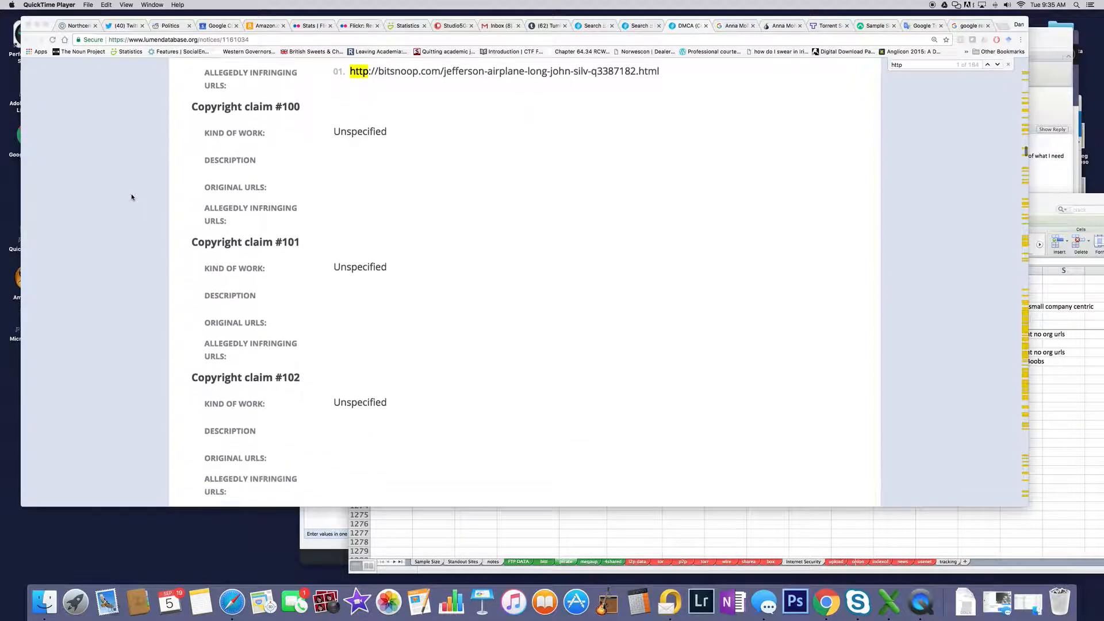
scroll(131, 197, "down", 3)
scroll(131, 198, "down", 2)
scroll(131, 197, "down", 2)
scroll(131, 198, "down", 3)
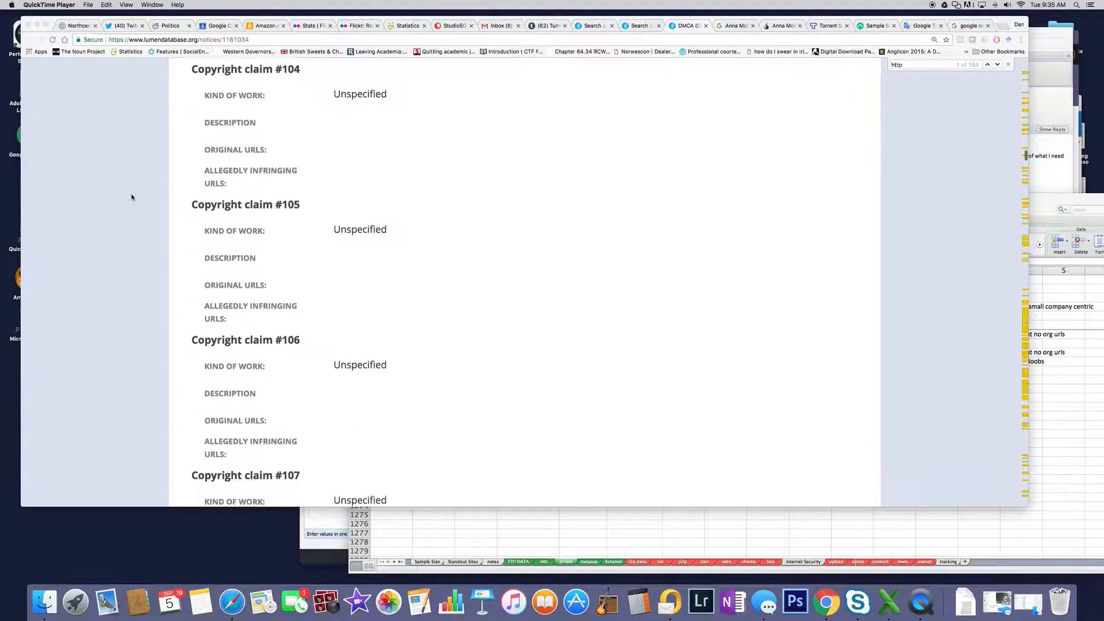
scroll(131, 198, "down", 2)
scroll(131, 197, "down", 1)
scroll(132, 198, "down", 1)
scroll(131, 198, "down", 2)
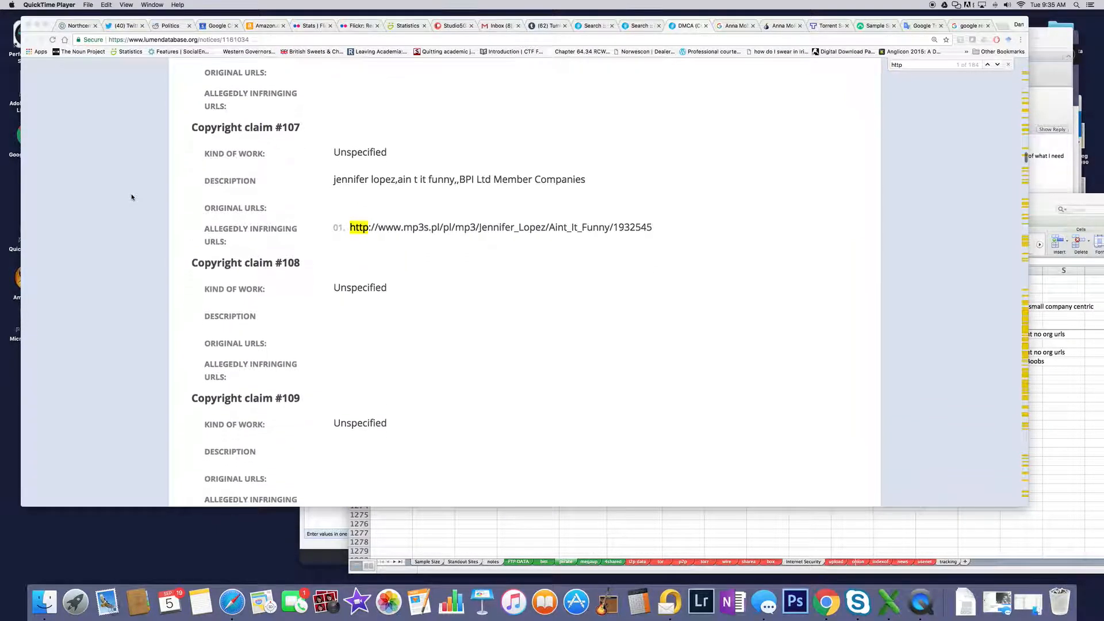
scroll(131, 198, "down", 1)
scroll(131, 198, "down", 2)
scroll(131, 198, "down", 2)
scroll(132, 197, "down", 2)
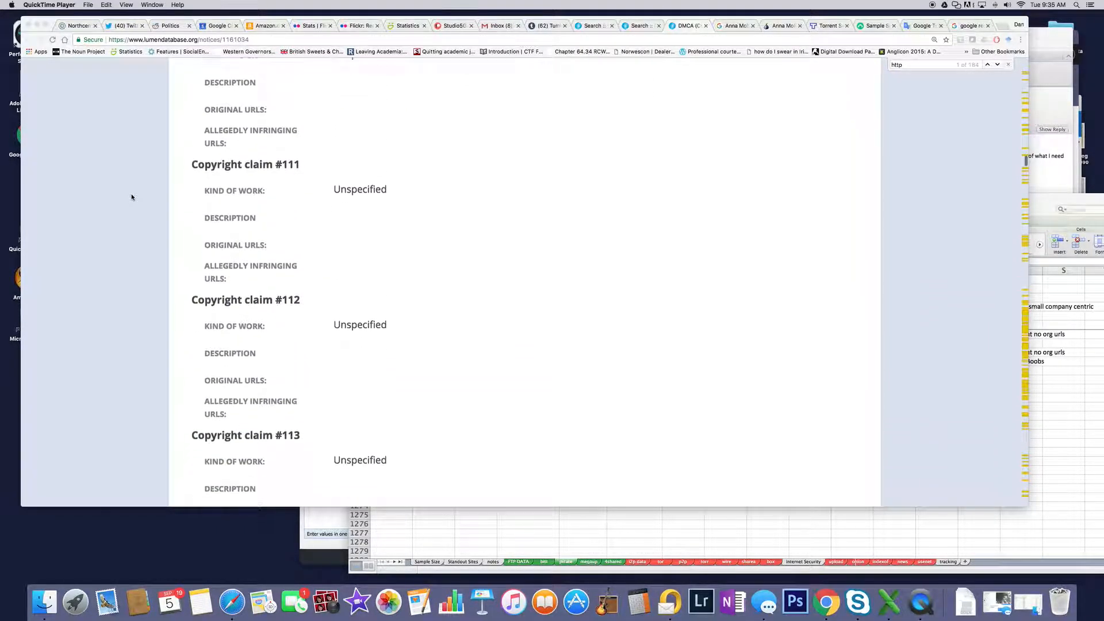
scroll(131, 197, "down", 2)
scroll(132, 198, "down", 1)
scroll(132, 198, "down", 2)
scroll(132, 197, "down", 2)
scroll(131, 198, "down", 1)
scroll(131, 198, "down", 2)
scroll(132, 197, "down", 2)
scroll(132, 198, "down", 2)
scroll(132, 198, "down", 1)
scroll(131, 198, "down", 1)
scroll(131, 197, "down", 1)
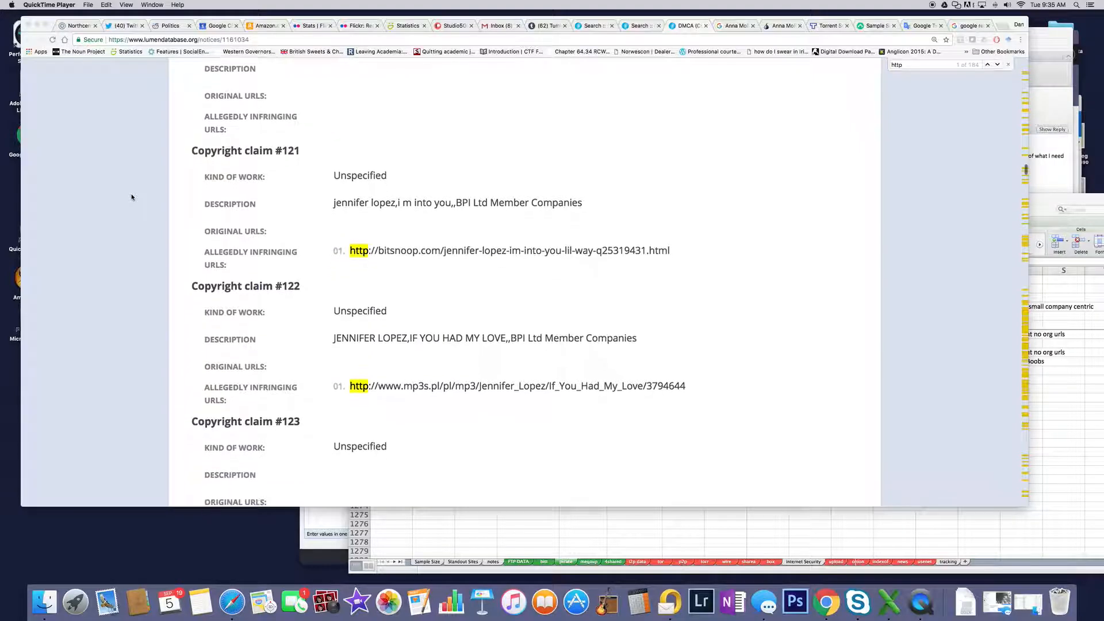
scroll(132, 198, "down", 1)
scroll(131, 197, "down", 1)
scroll(132, 197, "down", 1)
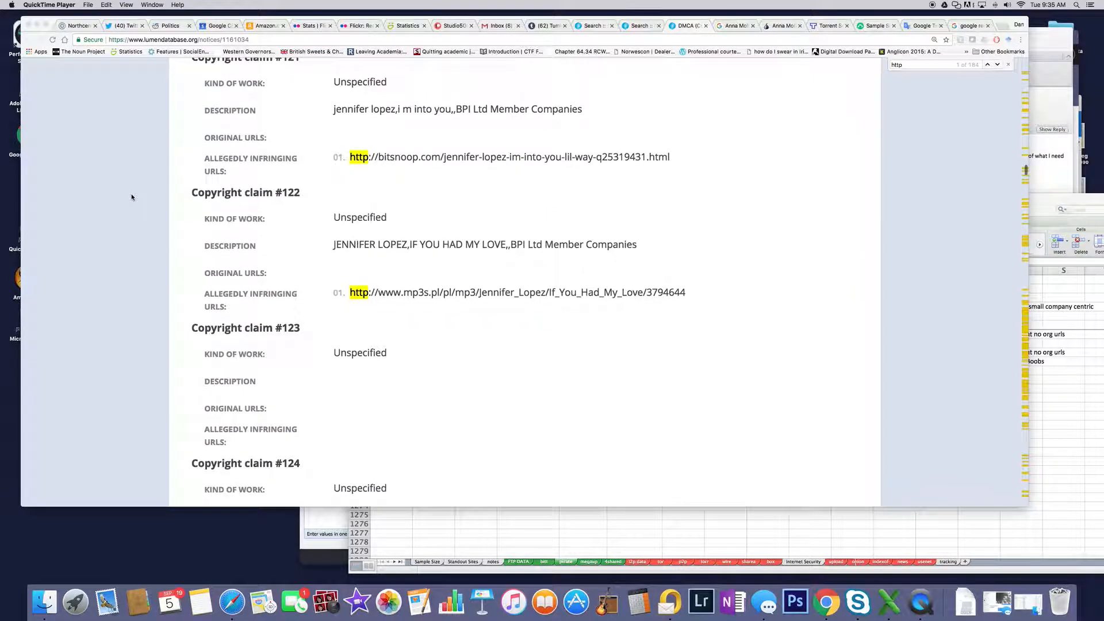
scroll(131, 198, "down", 2)
scroll(132, 198, "down", 2)
scroll(131, 198, "down", 2)
scroll(131, 197, "down", 1)
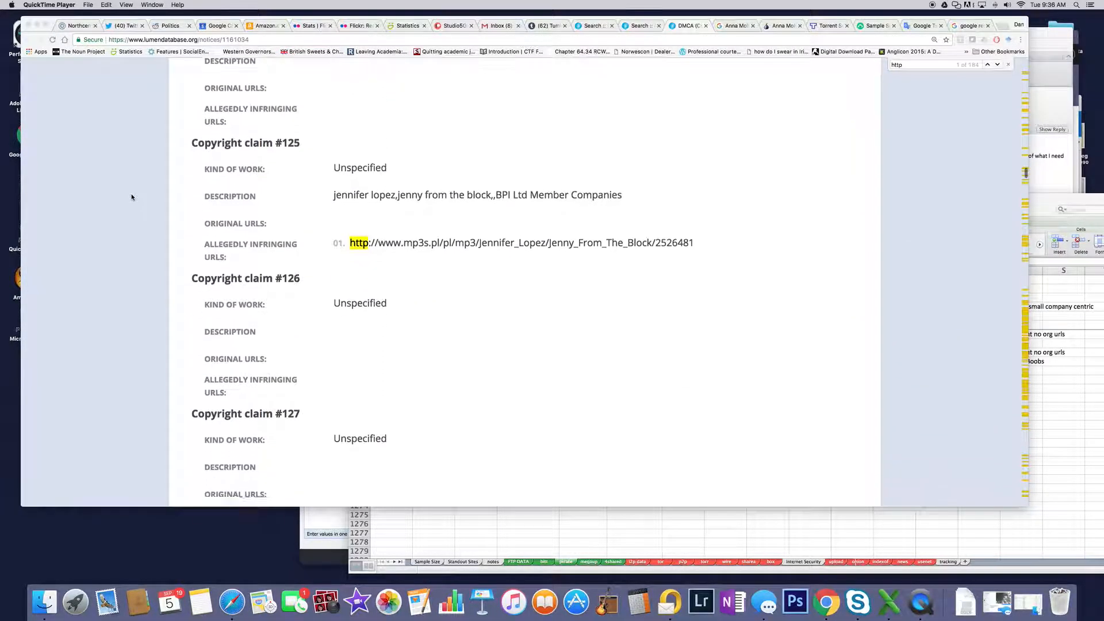
scroll(132, 197, "down", 2)
scroll(131, 198, "down", 2)
scroll(132, 198, "down", 1)
scroll(132, 197, "down", 1)
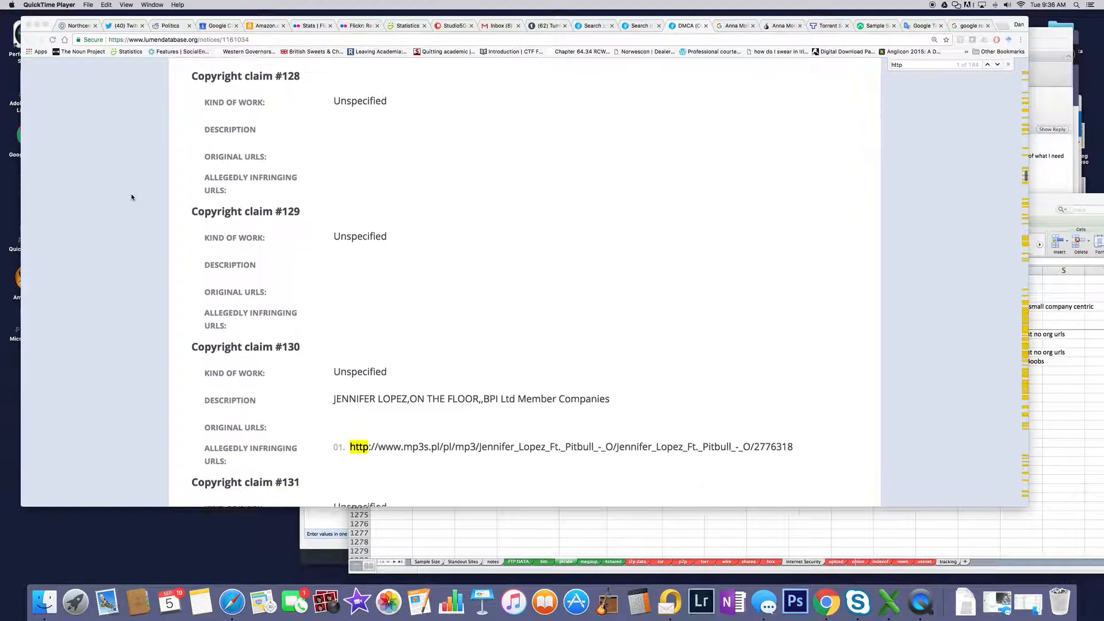
scroll(131, 197, "down", 1)
scroll(132, 198, "down", 1)
scroll(131, 198, "down", 2)
scroll(132, 197, "down", 3)
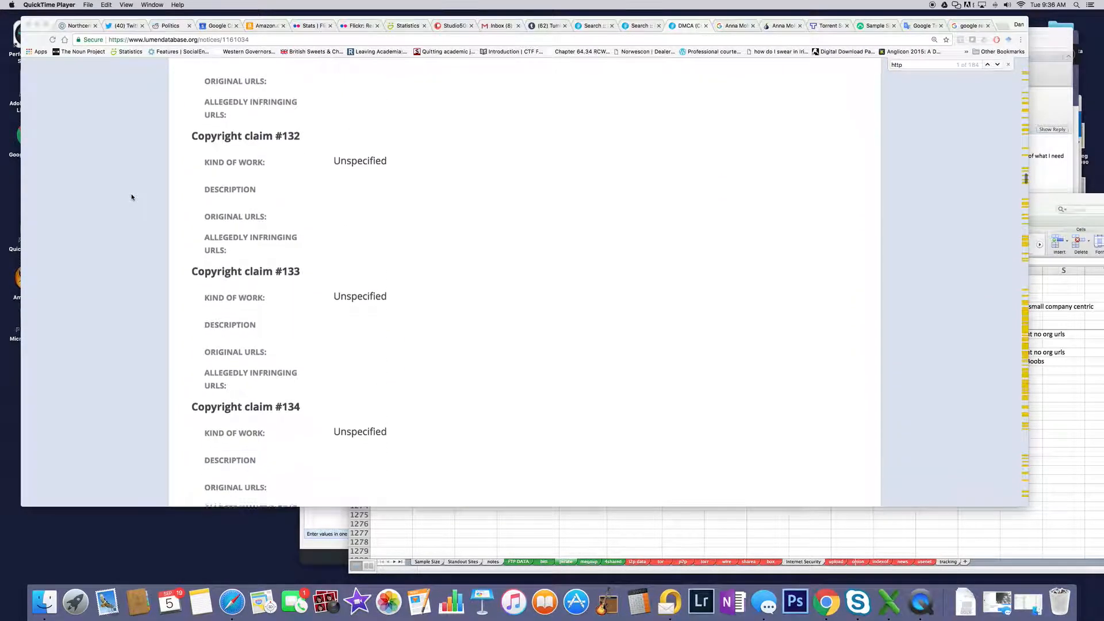
scroll(131, 197, "down", 2)
scroll(131, 198, "down", 3)
scroll(131, 197, "down", 1)
scroll(131, 197, "down", 2)
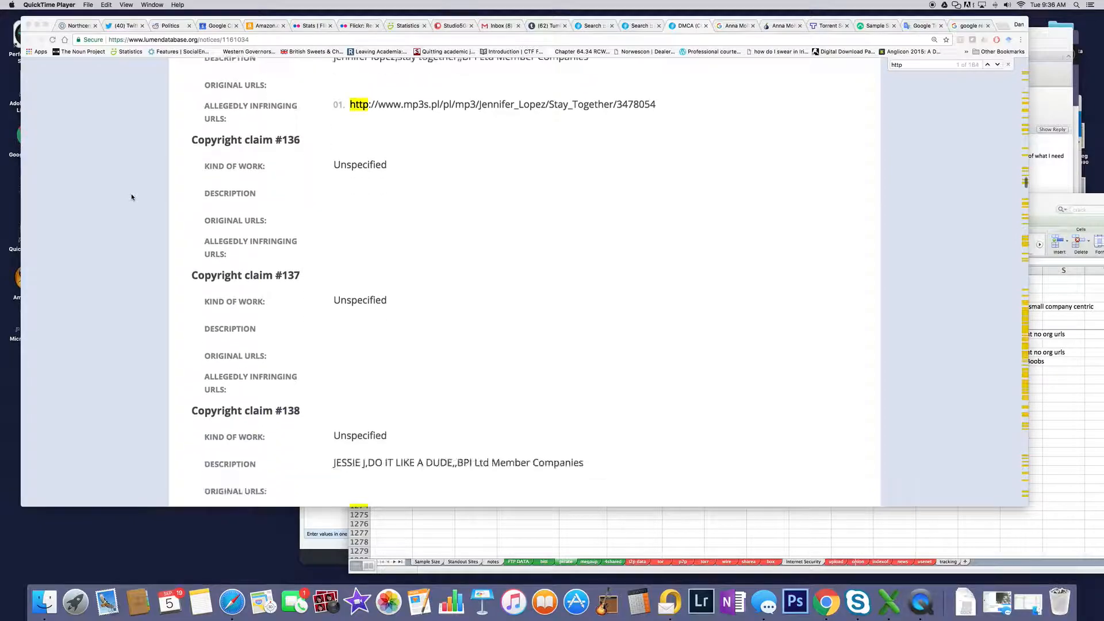
scroll(132, 198, "down", 1)
scroll(131, 198, "down", 3)
scroll(131, 197, "down", 2)
scroll(131, 198, "down", 2)
scroll(132, 198, "down", 2)
scroll(131, 198, "down", 2)
scroll(131, 198, "down", 2)
scroll(131, 198, "down", 3)
scroll(131, 197, "down", 1)
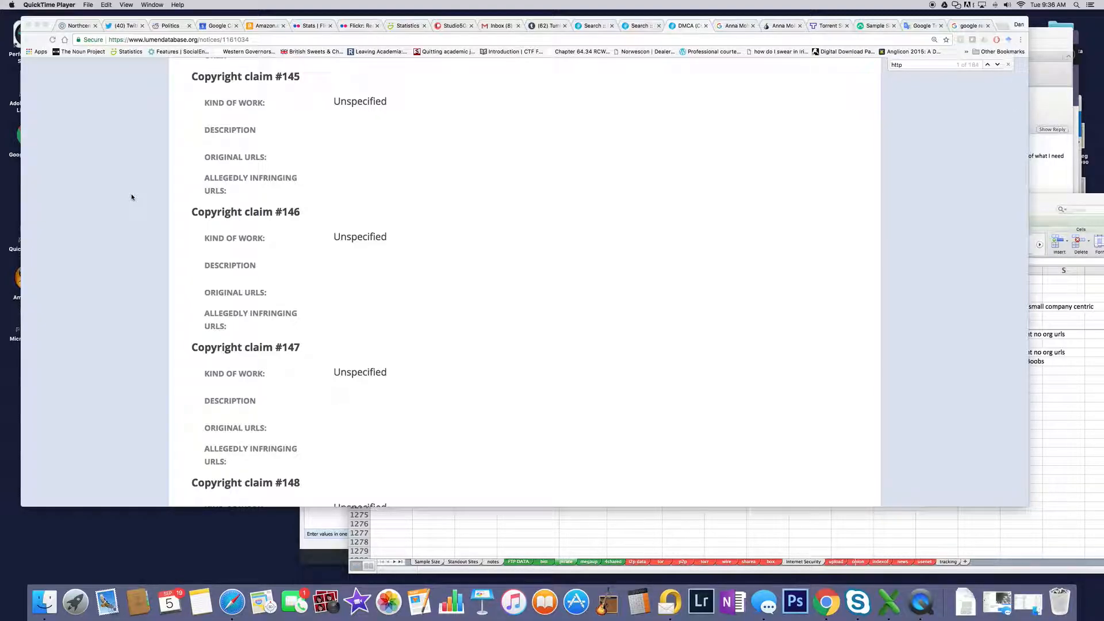
scroll(131, 198, "down", 3)
scroll(132, 198, "down", 3)
scroll(131, 197, "down", 3)
scroll(132, 197, "down", 3)
scroll(131, 198, "down", 3)
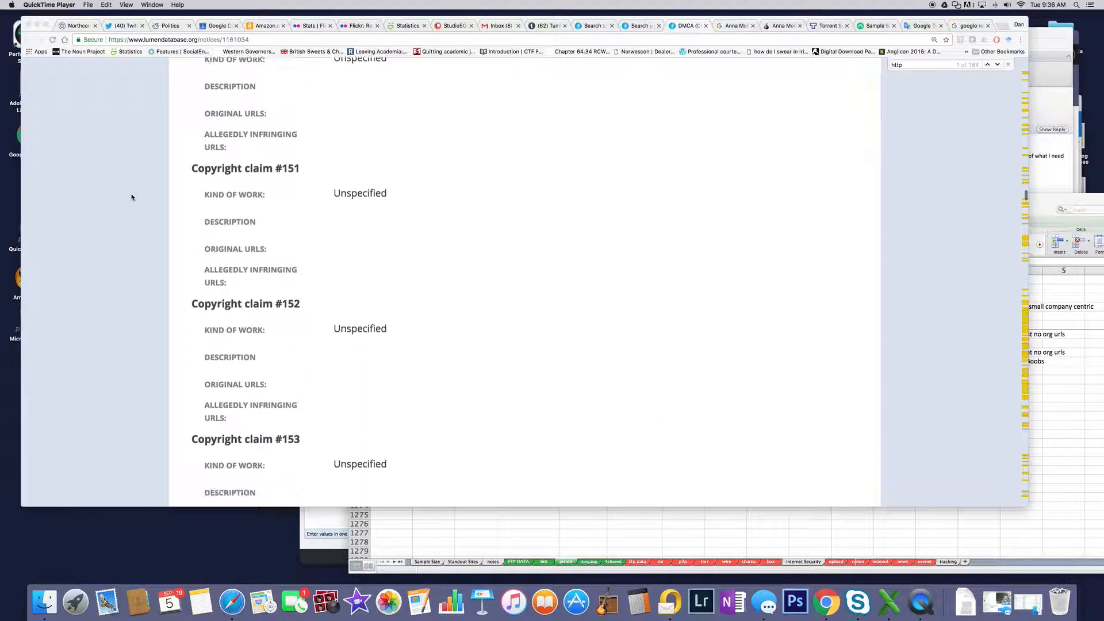
scroll(131, 198, "down", 3)
scroll(131, 198, "down", 3)
scroll(131, 198, "down", 4)
scroll(131, 198, "down", 2)
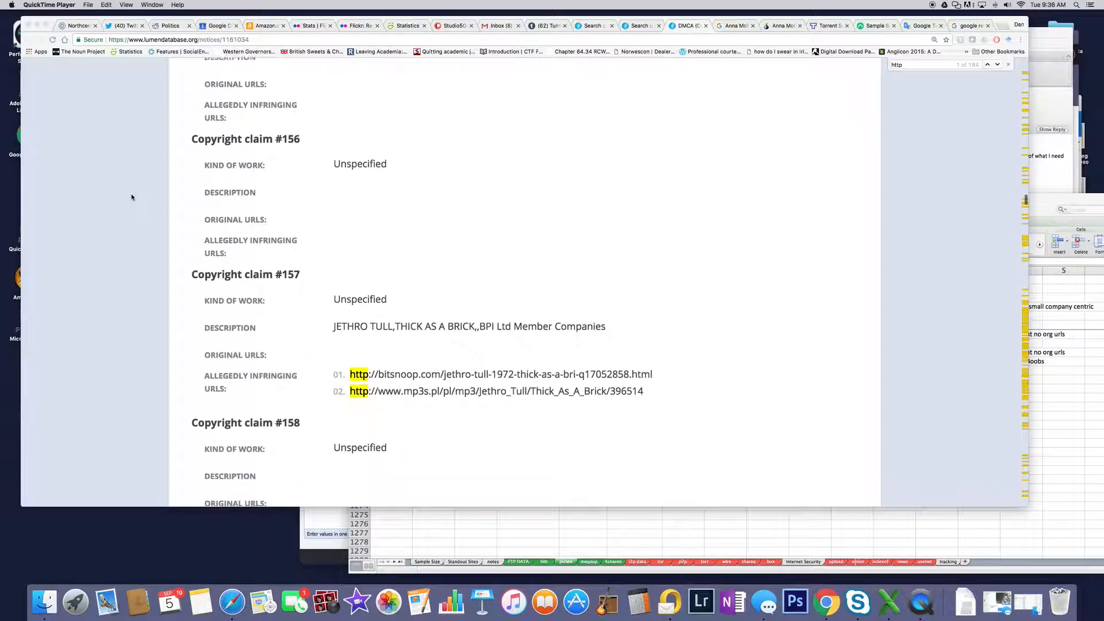
scroll(131, 198, "down", 1)
scroll(131, 198, "down", 1)
scroll(131, 197, "down", 4)
scroll(131, 198, "down", 1)
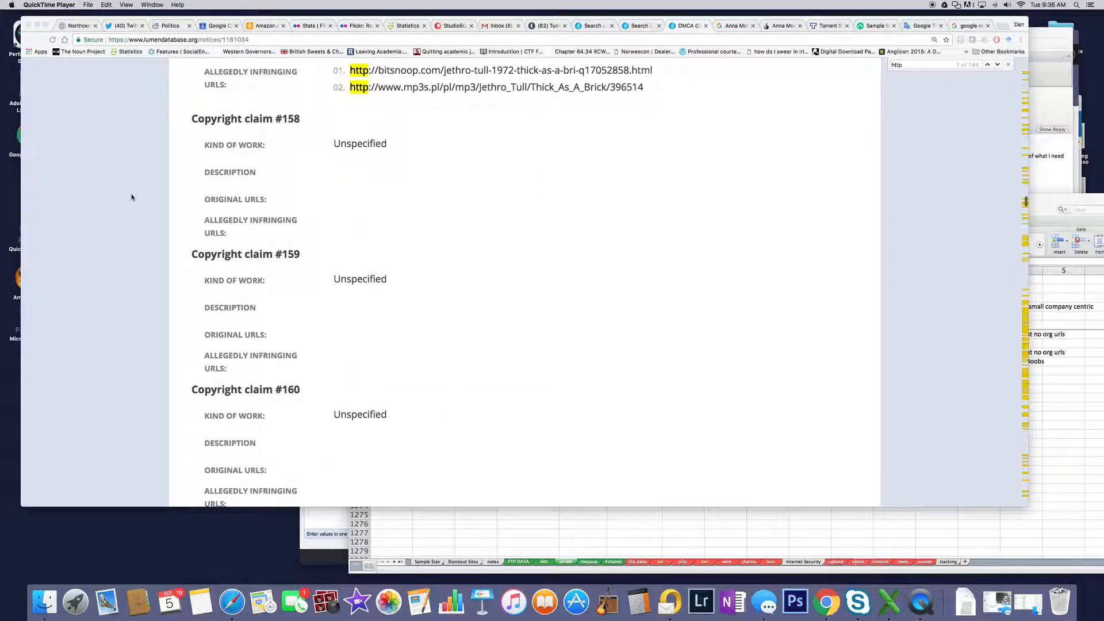
scroll(132, 198, "down", 3)
scroll(132, 198, "down", 3)
scroll(131, 198, "down", 1)
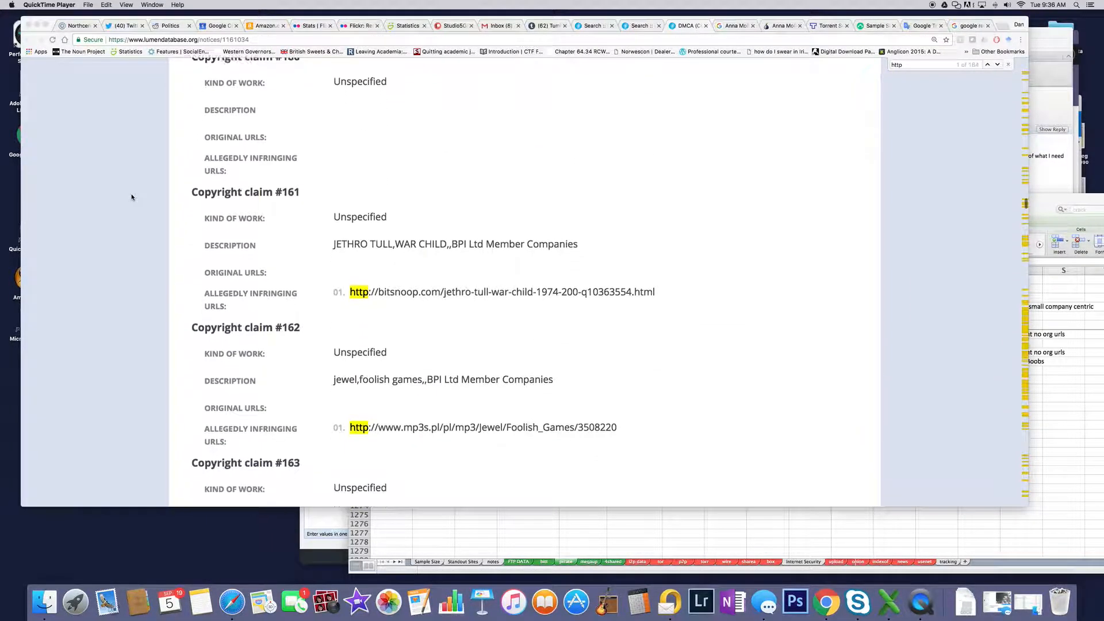
scroll(132, 198, "down", 2)
scroll(132, 198, "down", 2)
scroll(131, 198, "down", 1)
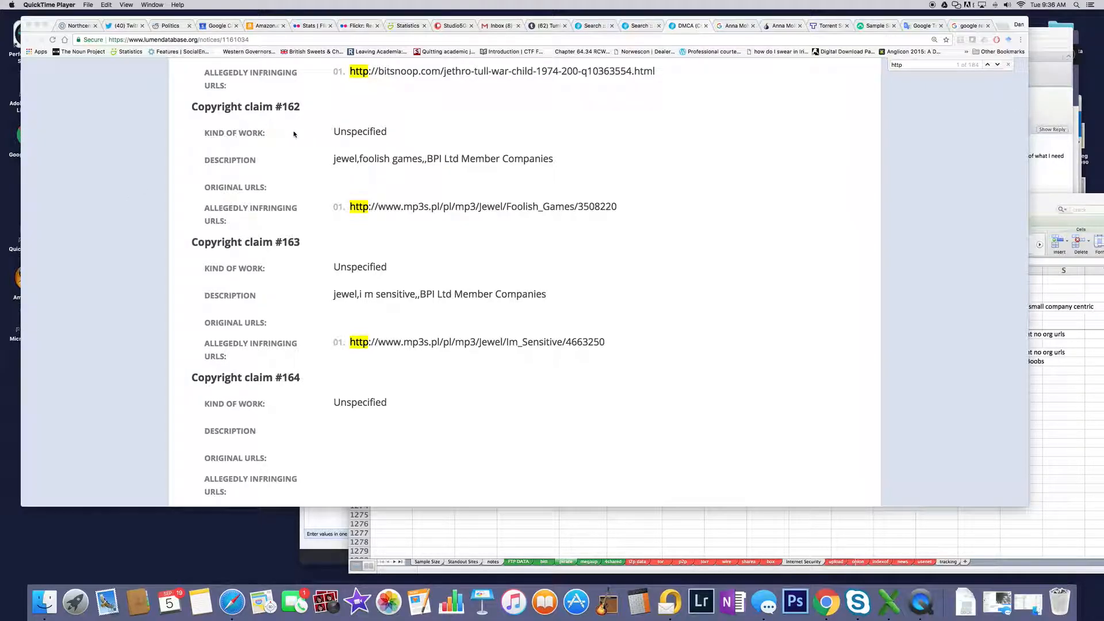
scroll(293, 133, "down", 4)
scroll(289, 146, "down", 2)
scroll(286, 159, "down", 3)
scroll(282, 164, "down", 2)
scroll(281, 165, "down", 2)
scroll(283, 165, "down", 3)
scroll(282, 163, "down", 2)
scroll(282, 165, "down", 5)
scroll(282, 165, "down", 2)
scroll(282, 165, "down", 3)
scroll(282, 164, "down", 3)
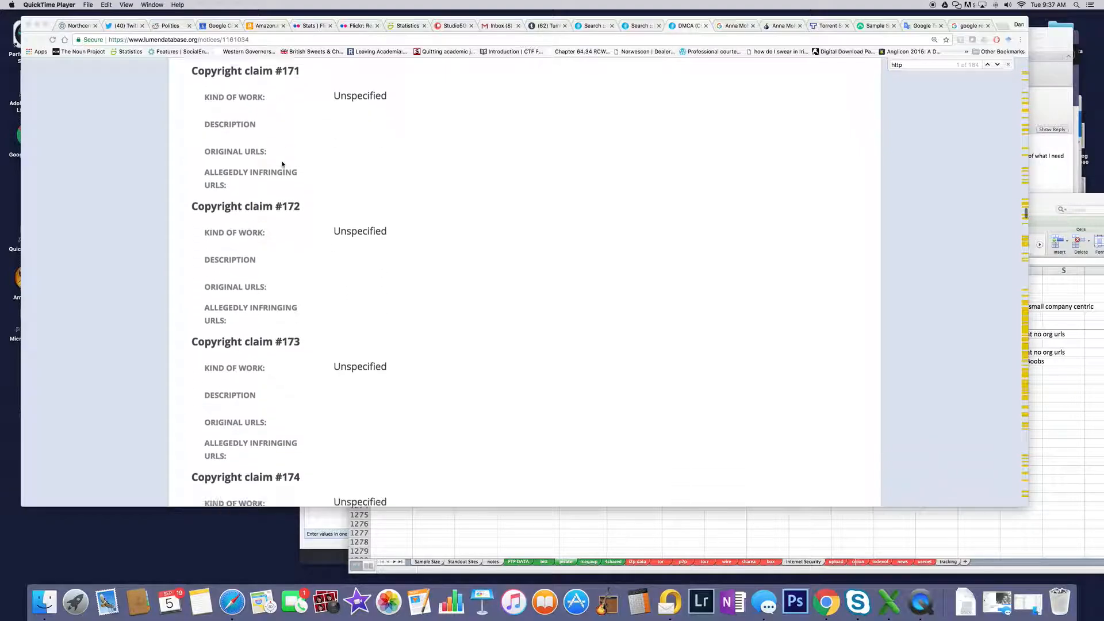
scroll(282, 164, "down", 3)
scroll(282, 164, "down", 4)
scroll(282, 165, "down", 2)
scroll(282, 164, "down", 2)
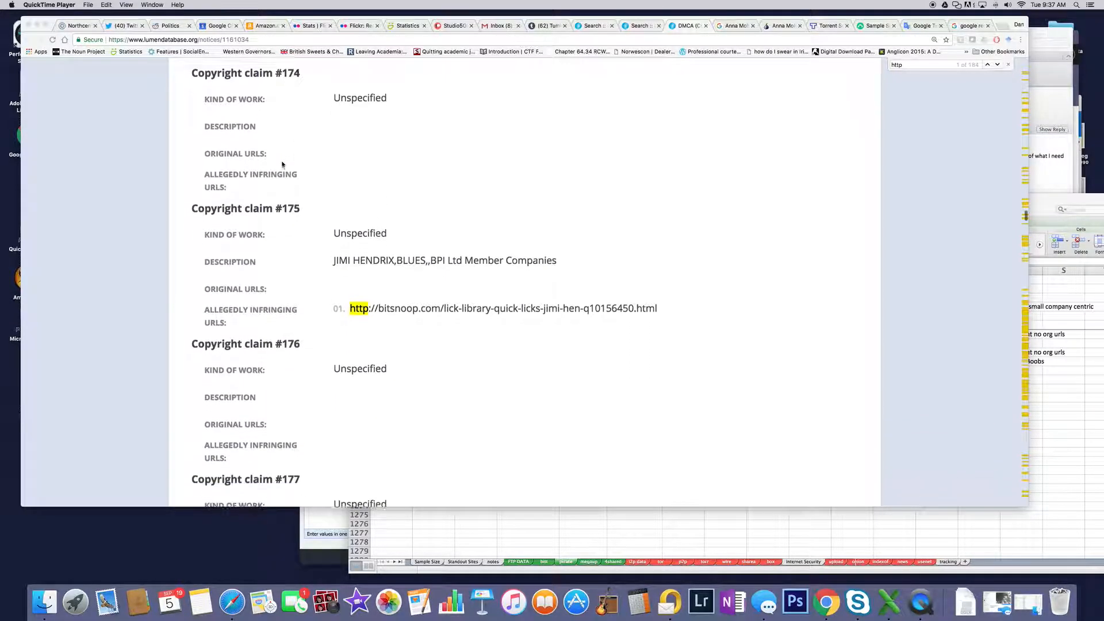
scroll(282, 164, "down", 3)
scroll(282, 164, "down", 2)
scroll(283, 164, "down", 3)
scroll(282, 164, "down", 2)
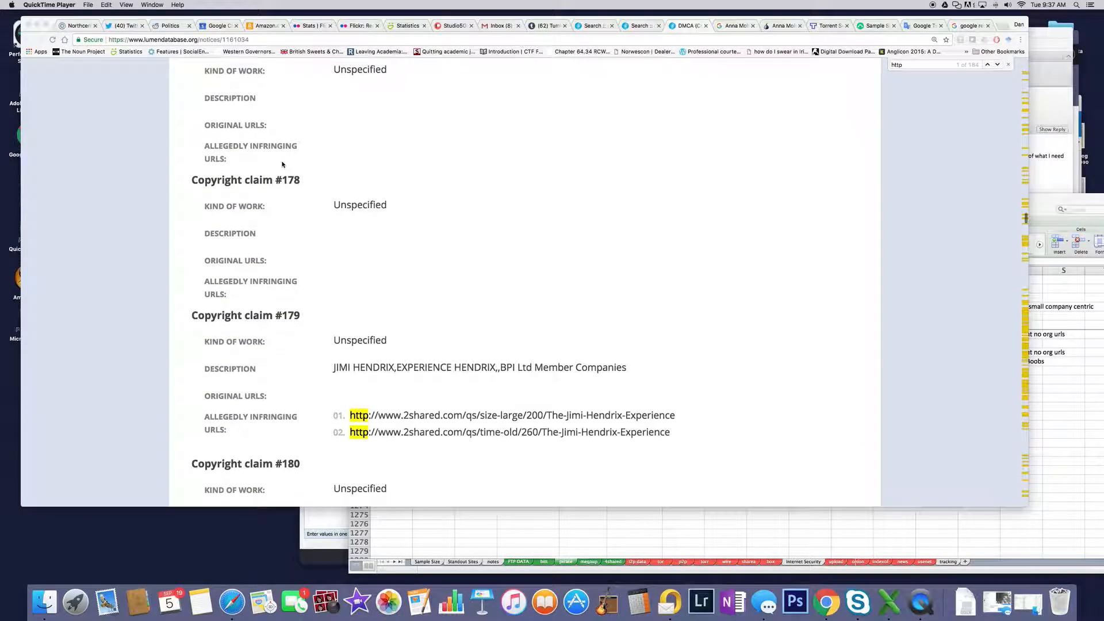
scroll(283, 164, "down", 2)
scroll(282, 164, "down", 3)
scroll(282, 164, "down", 2)
scroll(282, 164, "down", 3)
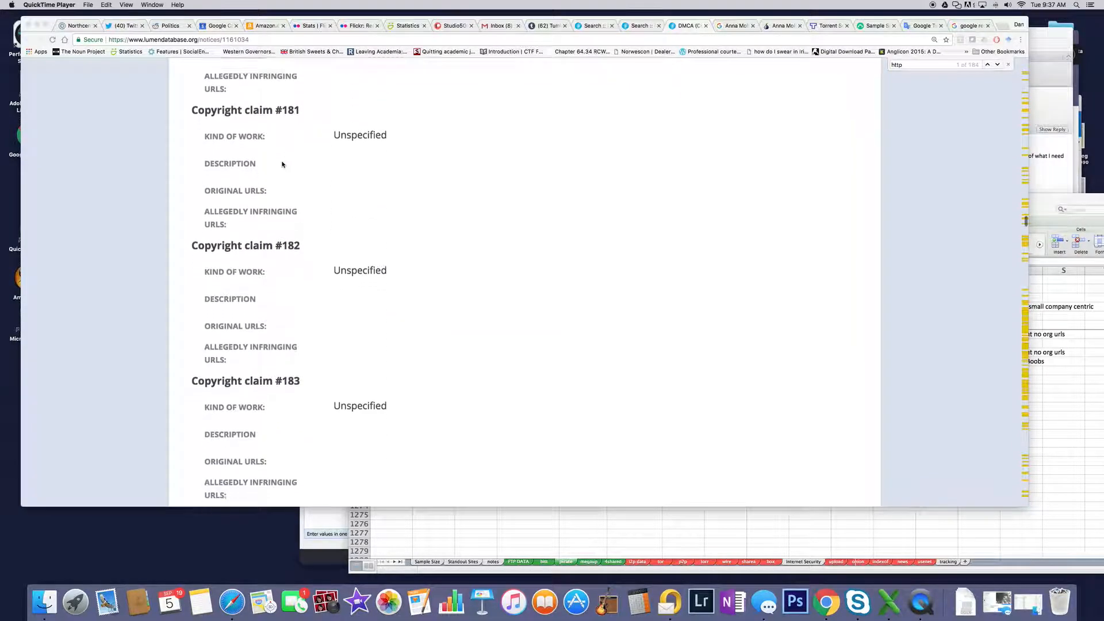
scroll(282, 164, "down", 3)
scroll(282, 165, "down", 2)
scroll(282, 164, "down", 3)
scroll(282, 164, "down", 1)
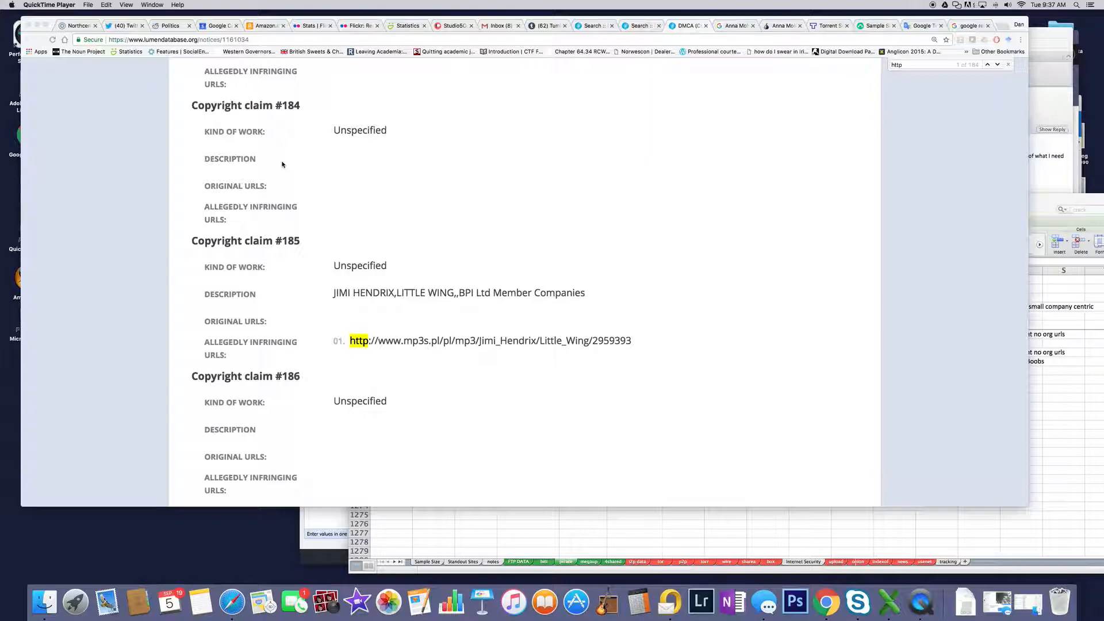
scroll(283, 164, "down", 1)
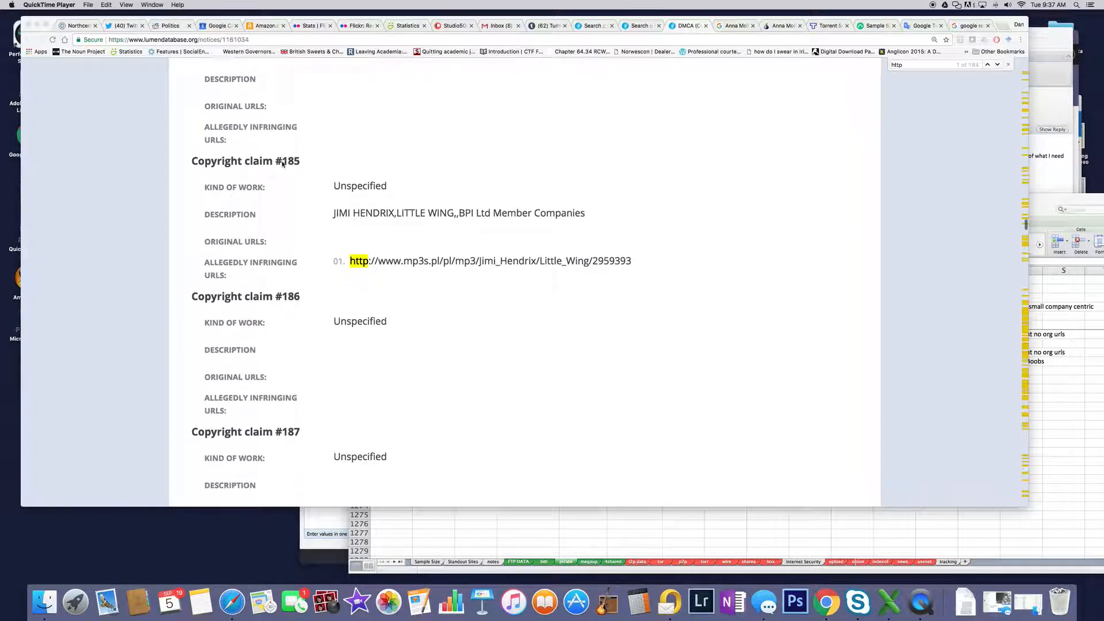
scroll(282, 163, "down", 1)
scroll(282, 163, "down", 1)
scroll(282, 164, "down", 1)
scroll(282, 164, "down", 2)
scroll(282, 164, "down", 3)
scroll(282, 164, "down", 2)
scroll(282, 164, "down", 1)
scroll(283, 164, "down", 2)
scroll(282, 164, "down", 3)
scroll(283, 164, "down", 3)
scroll(282, 164, "down", 3)
scroll(283, 164, "down", 3)
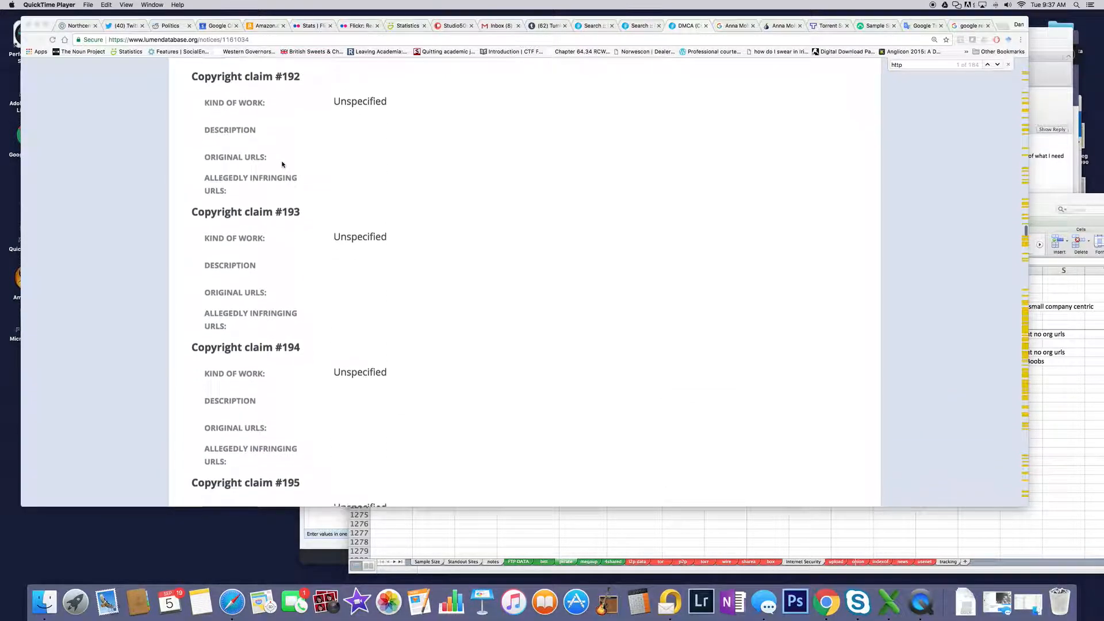
scroll(282, 164, "down", 1)
scroll(283, 164, "down", 2)
scroll(282, 164, "down", 2)
scroll(282, 164, "down", 3)
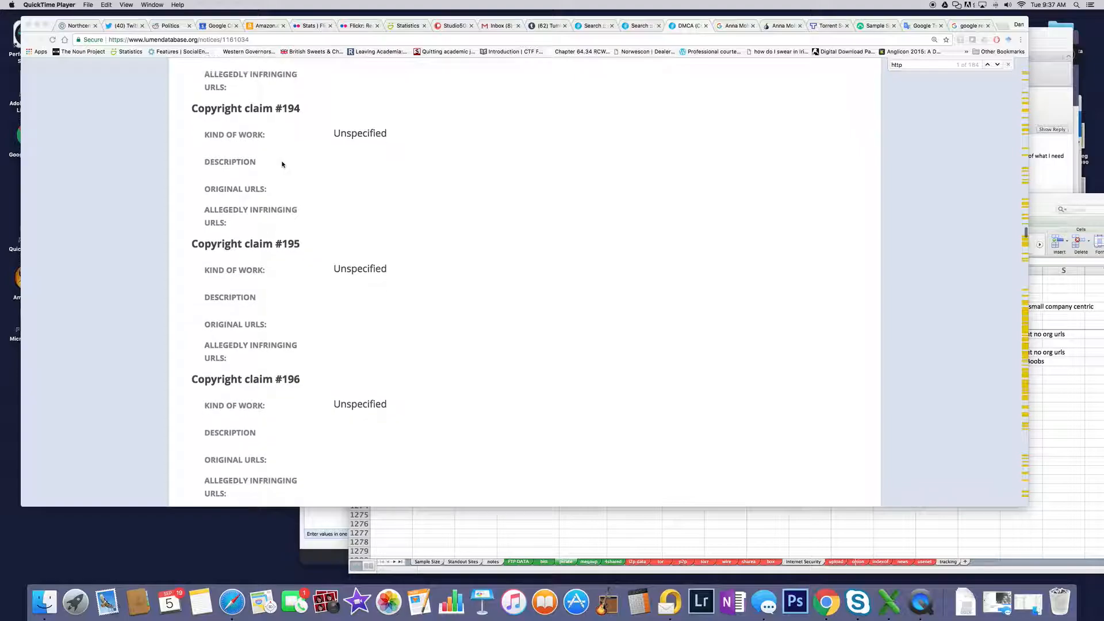
scroll(282, 164, "down", 1)
scroll(283, 164, "down", 3)
scroll(282, 164, "down", 4)
scroll(282, 164, "down", 1)
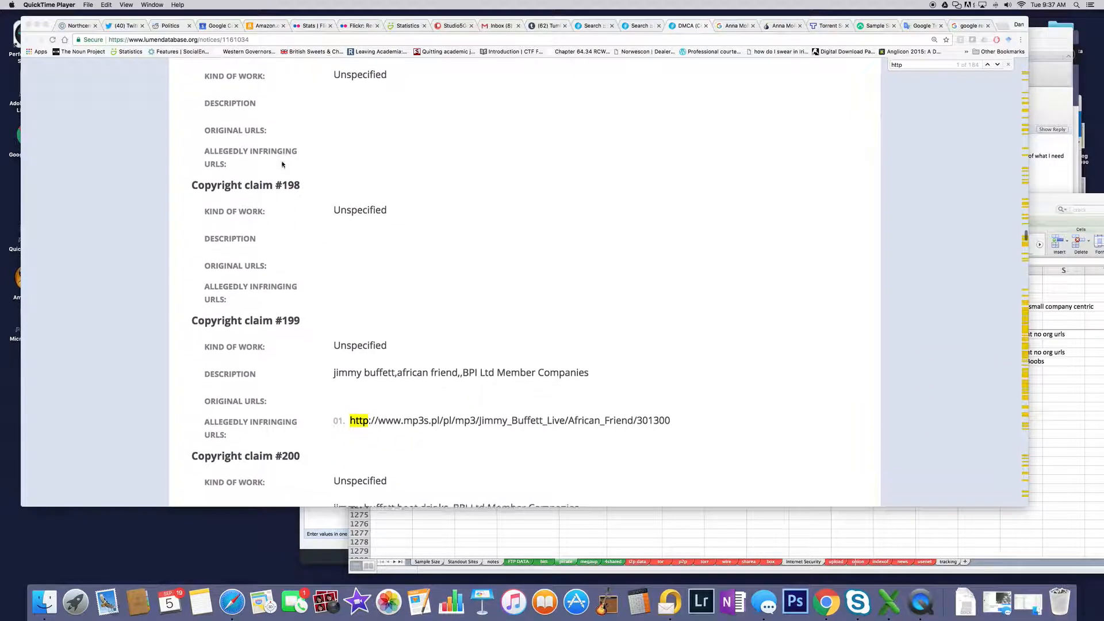
scroll(282, 164, "down", 3)
scroll(283, 164, "down", 2)
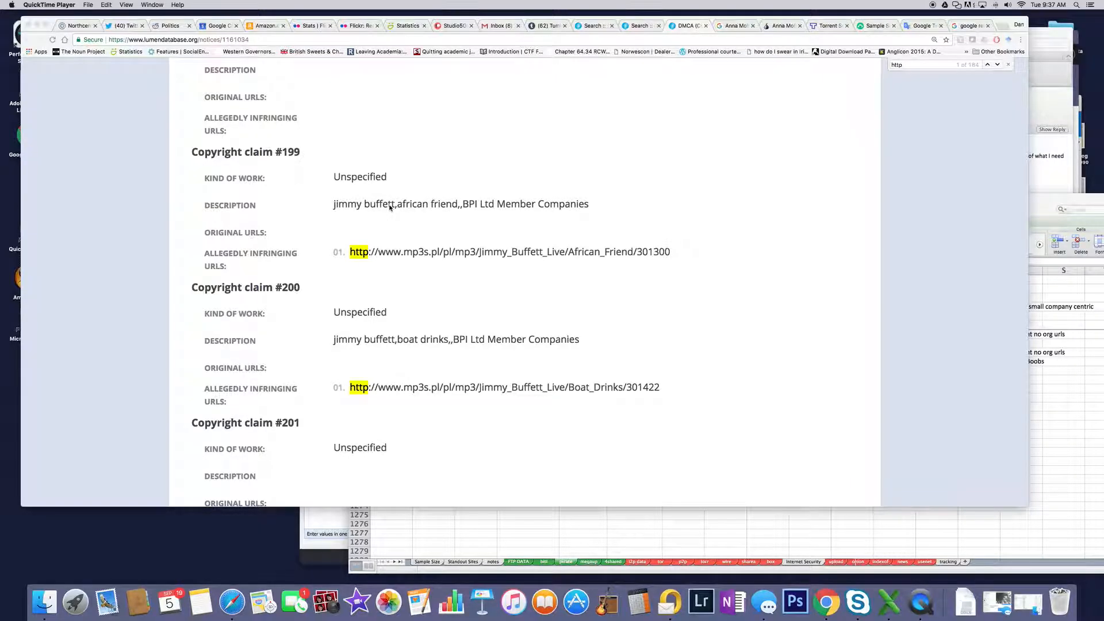
scroll(389, 207, "down", 2)
scroll(390, 207, "down", 5)
scroll(390, 207, "down", 1)
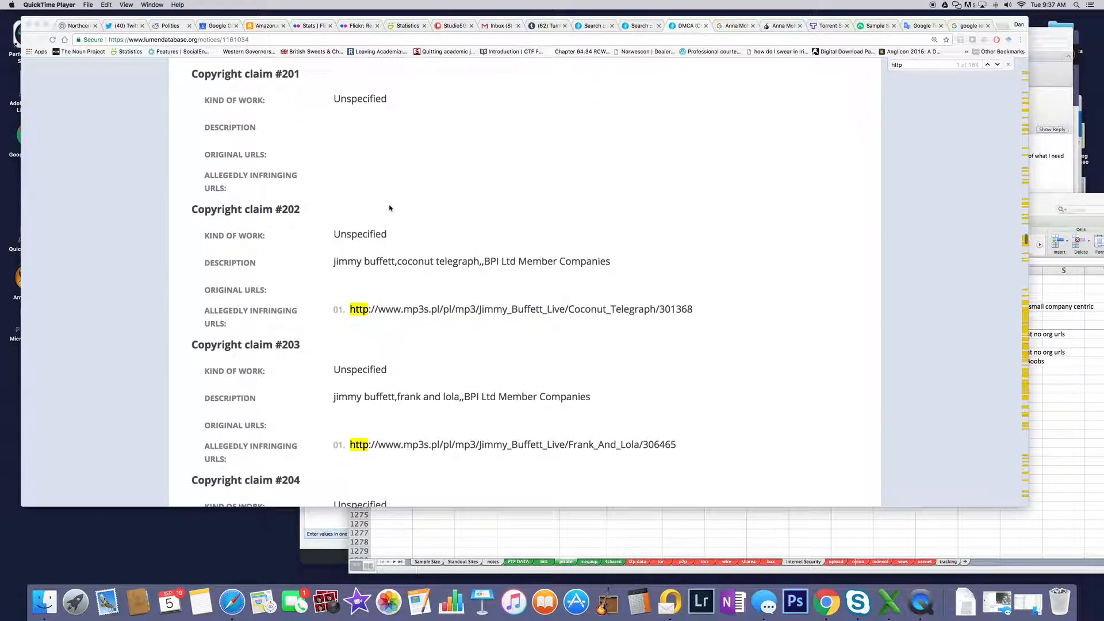
scroll(390, 207, "down", 2)
scroll(391, 207, "down", 2)
scroll(390, 207, "down", 3)
scroll(390, 207, "down", 1)
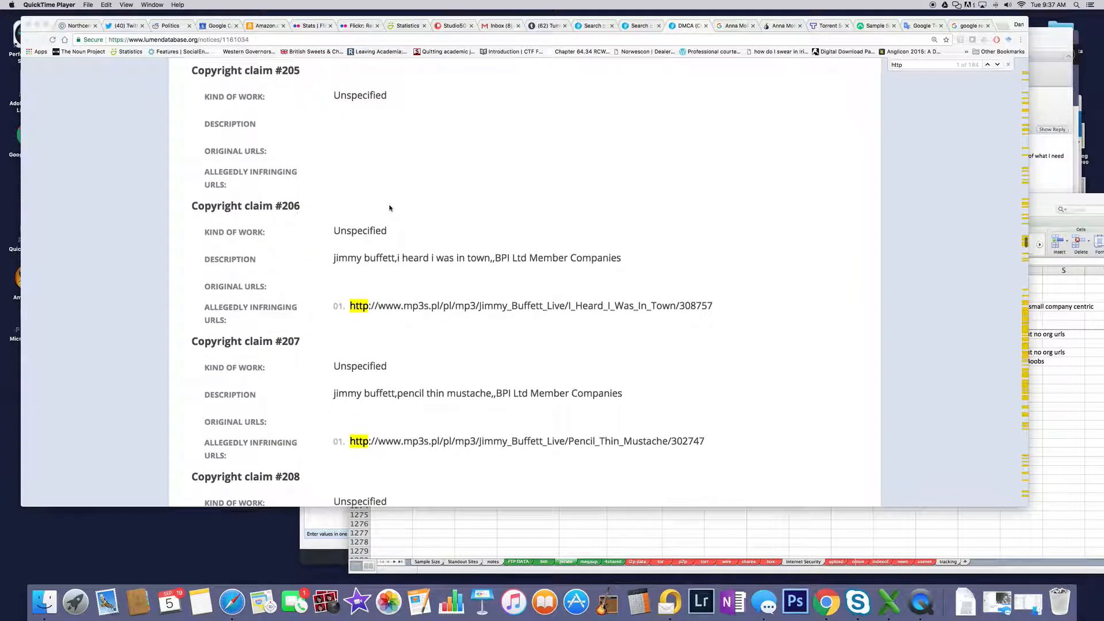
scroll(390, 207, "down", 2)
scroll(390, 207, "down", 2)
scroll(390, 207, "down", 3)
scroll(390, 208, "down", 2)
scroll(389, 207, "down", 2)
scroll(388, 209, "down", 3)
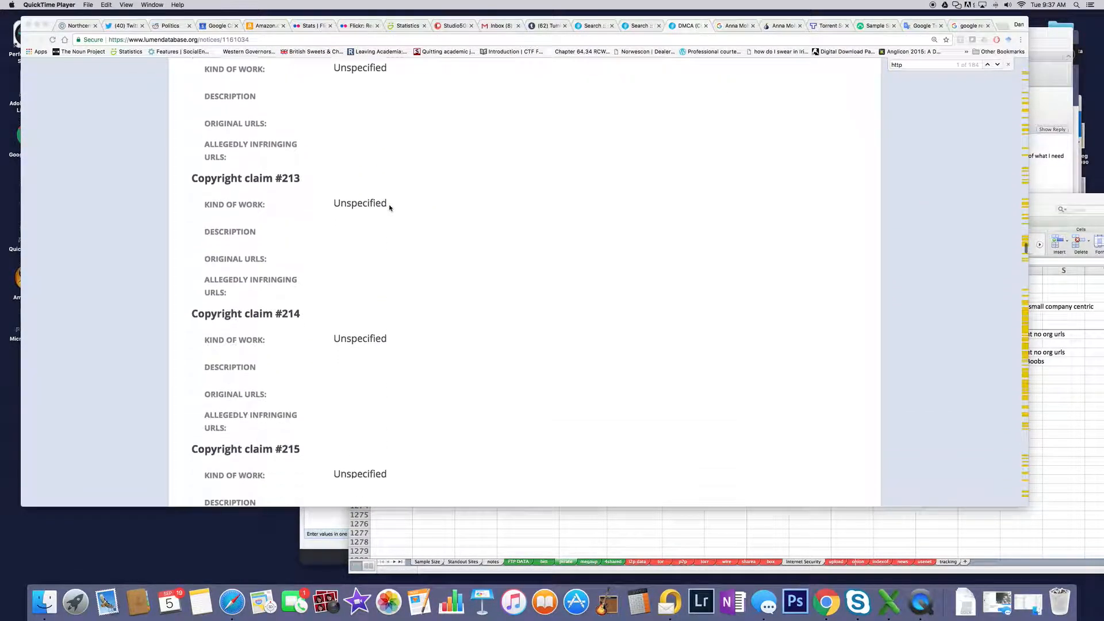
scroll(389, 207, "down", 3)
scroll(389, 208, "down", 3)
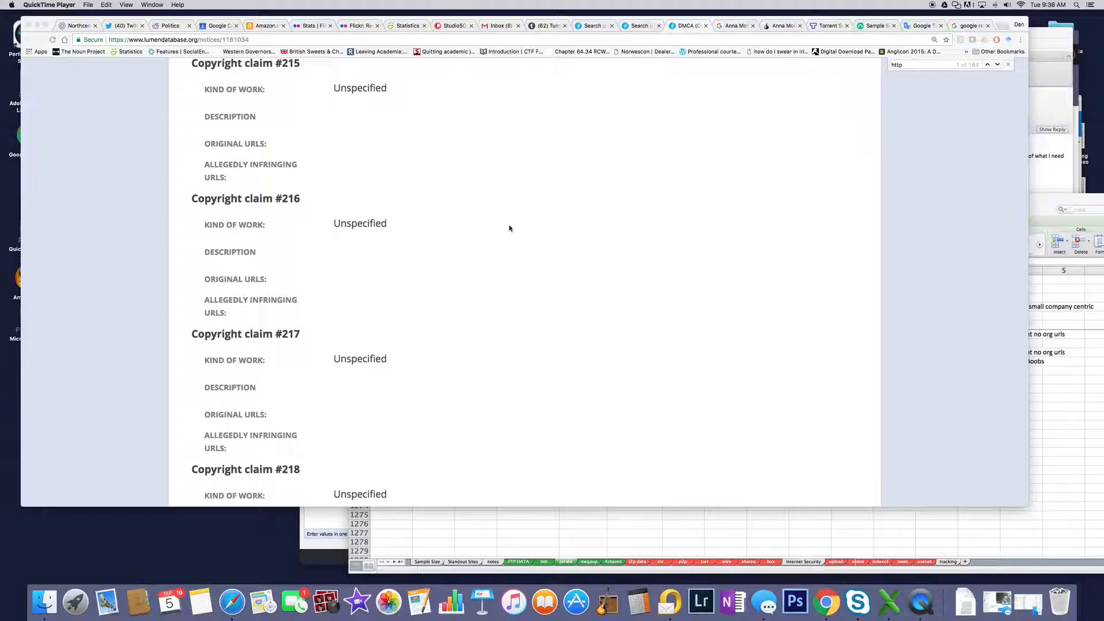
scroll(509, 228, "down", 3)
scroll(509, 228, "down", 3)
scroll(509, 228, "down", 3)
scroll(509, 227, "down", 3)
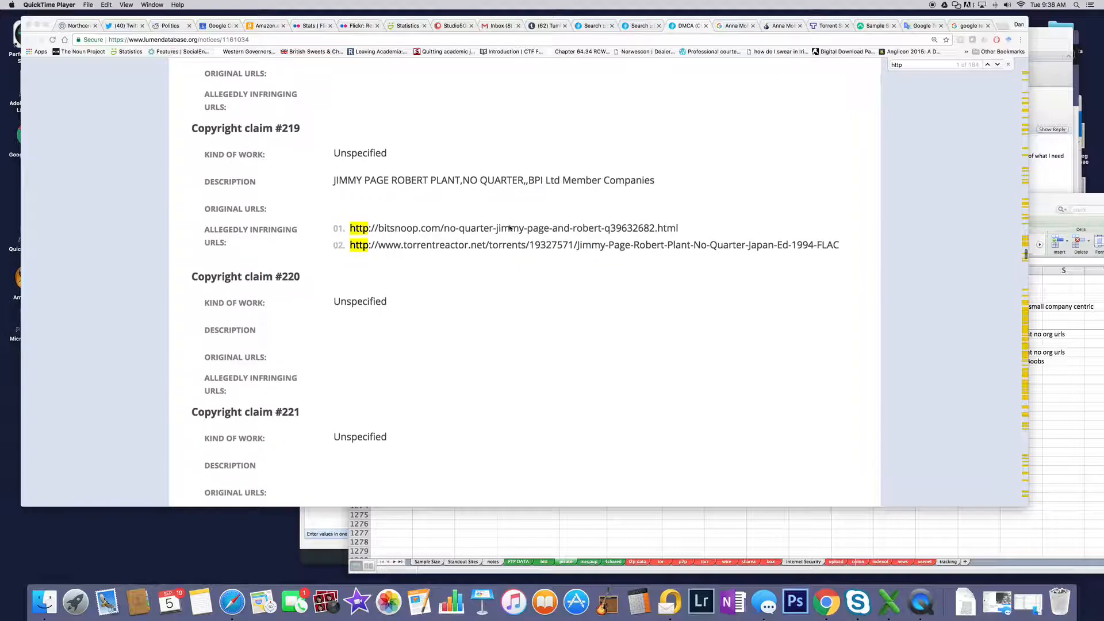
scroll(510, 228, "down", 1)
scroll(509, 228, "down", 1)
scroll(508, 228, "down", 3)
scroll(509, 227, "down", 5)
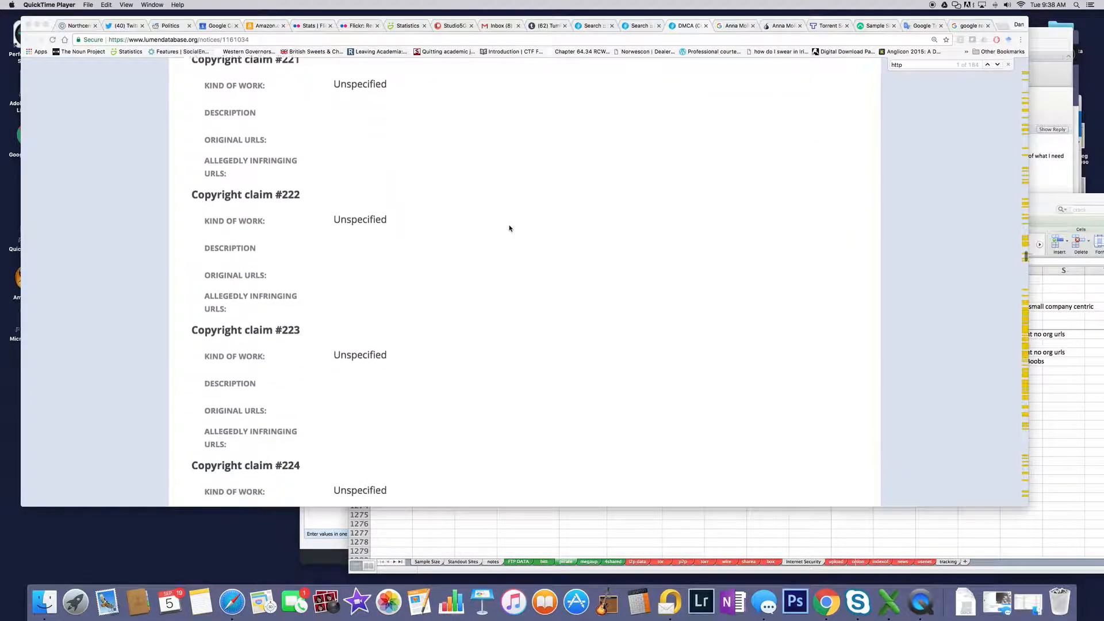
scroll(509, 227, "down", 5)
scroll(509, 227, "down", 4)
scroll(509, 228, "down", 3)
scroll(509, 228, "down", 4)
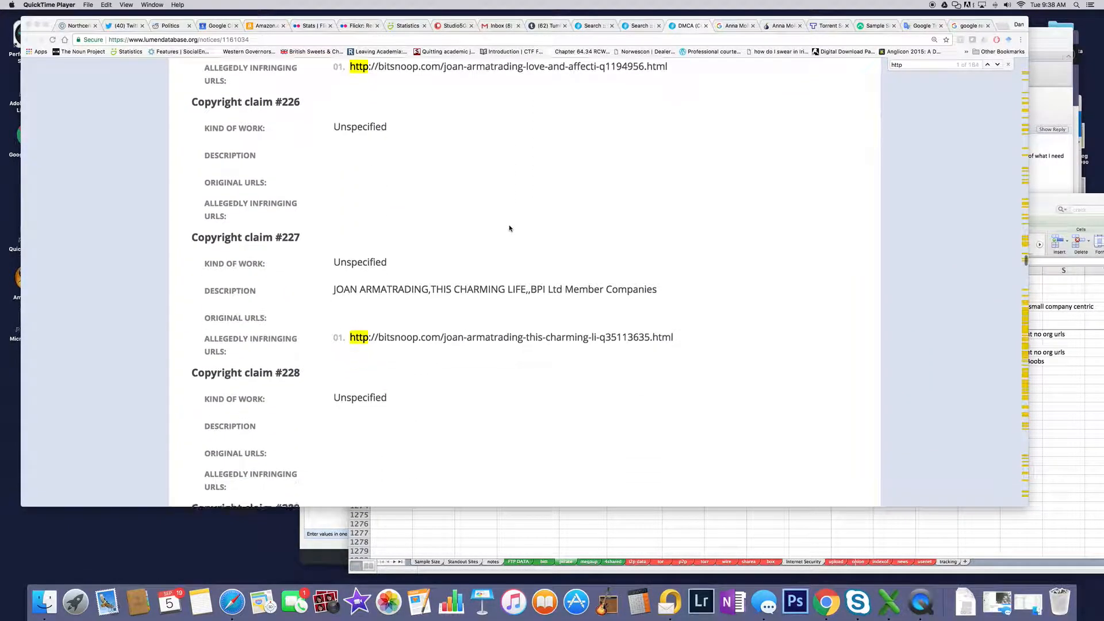
scroll(509, 228, "down", 2)
scroll(509, 228, "down", 5)
scroll(509, 228, "down", 4)
scroll(509, 228, "down", 4)
scroll(509, 228, "down", 3)
scroll(509, 228, "down", 3)
scroll(521, 231, "down", 1)
scroll(521, 230, "down", 4)
scroll(521, 231, "down", 3)
scroll(521, 230, "down", 4)
scroll(521, 231, "down", 5)
scroll(521, 230, "down", 2)
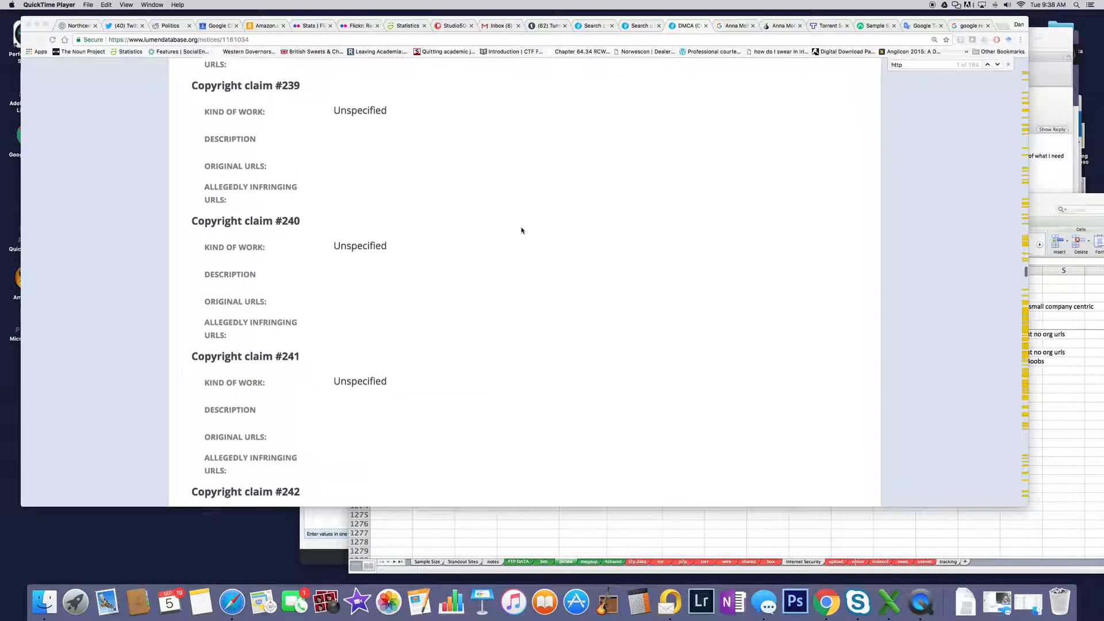
scroll(521, 231, "down", 5)
scroll(521, 231, "down", 4)
scroll(522, 231, "down", 8)
scroll(521, 231, "down", 4)
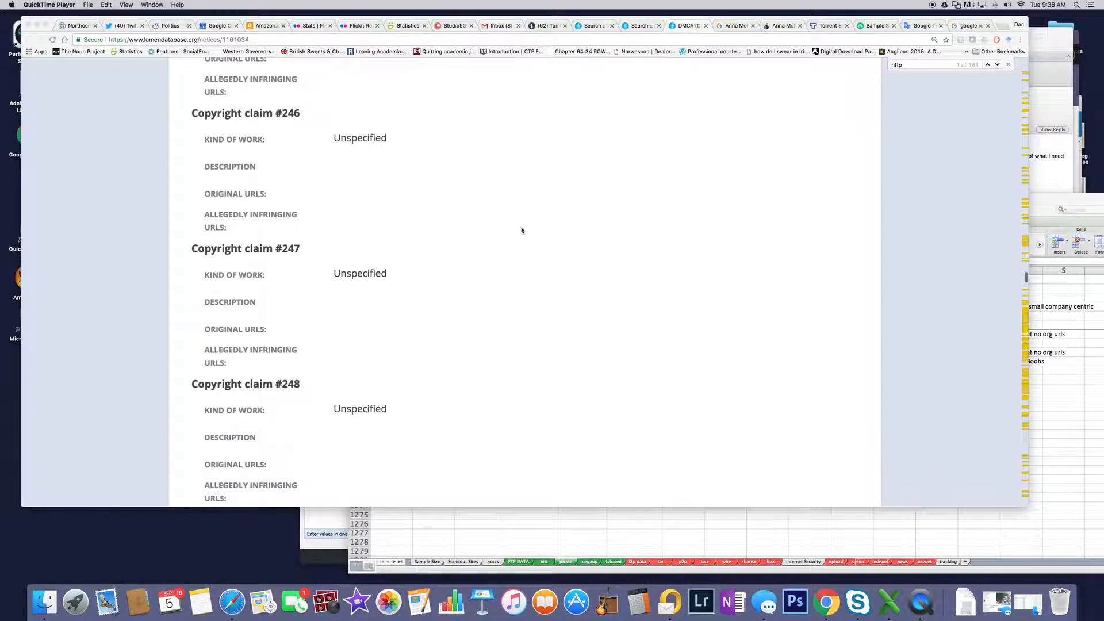
scroll(521, 230, "down", 4)
scroll(521, 231, "down", 8)
scroll(521, 231, "down", 6)
scroll(522, 231, "down", 2)
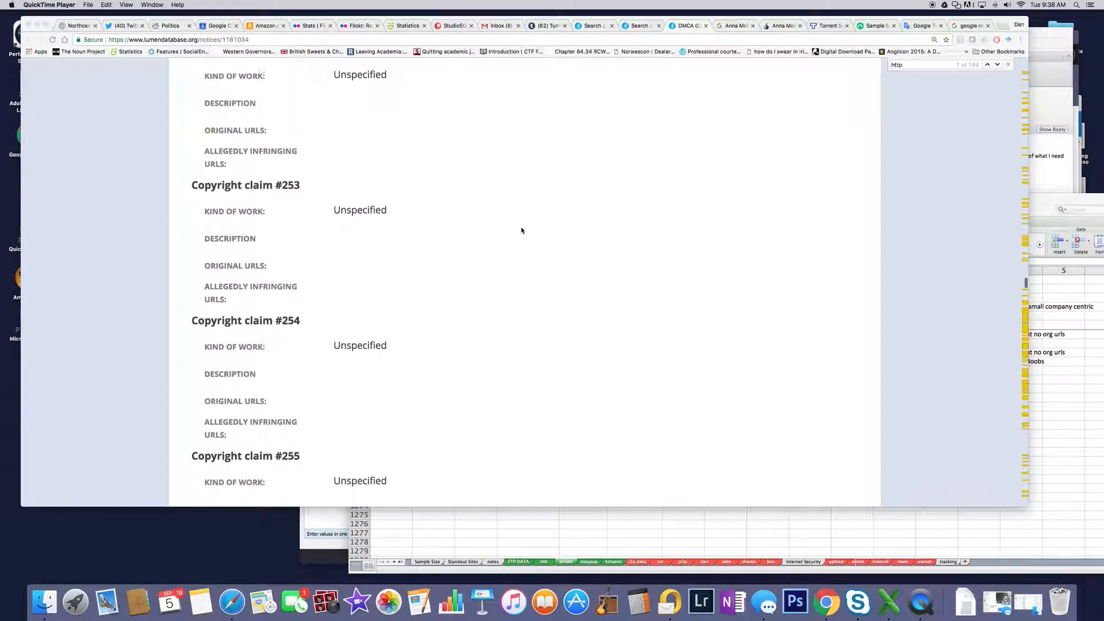
scroll(521, 231, "down", 5)
scroll(522, 230, "down", 6)
scroll(521, 230, "down", 4)
scroll(521, 230, "down", 3)
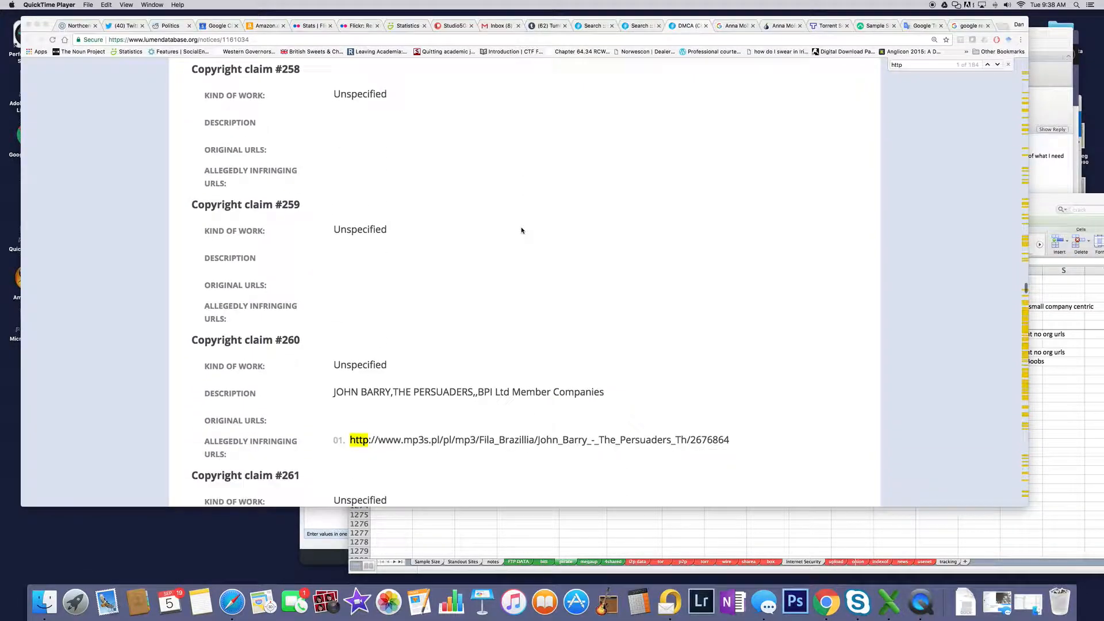
scroll(521, 230, "down", 7)
scroll(521, 231, "down", 1)
scroll(522, 231, "down", 2)
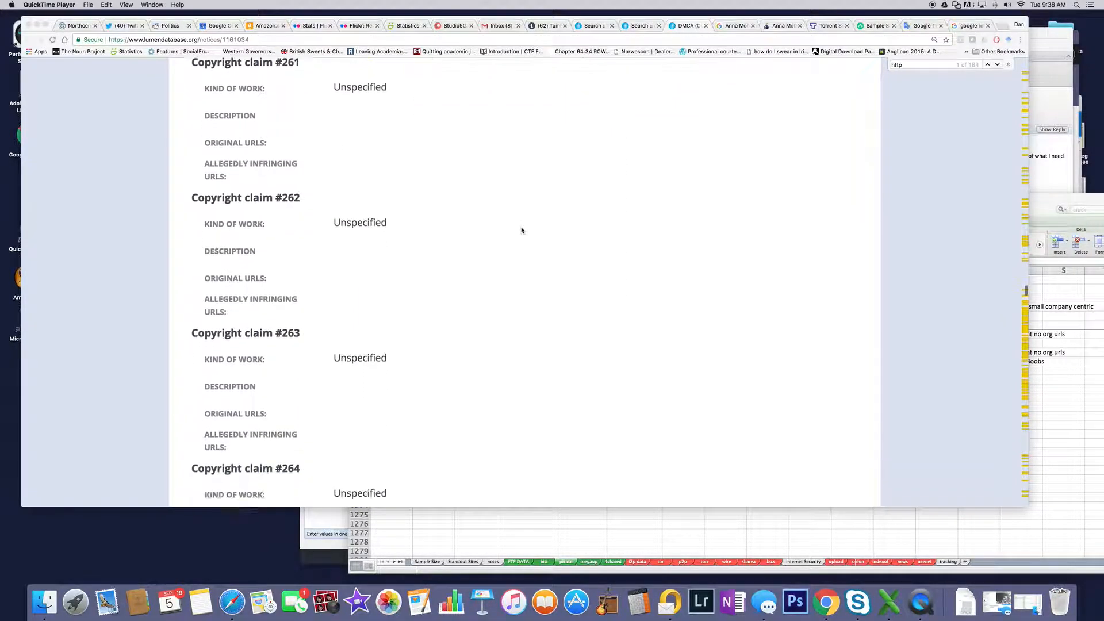
scroll(521, 230, "down", 5)
scroll(522, 231, "down", 7)
scroll(521, 230, "down", 2)
scroll(521, 231, "down", 2)
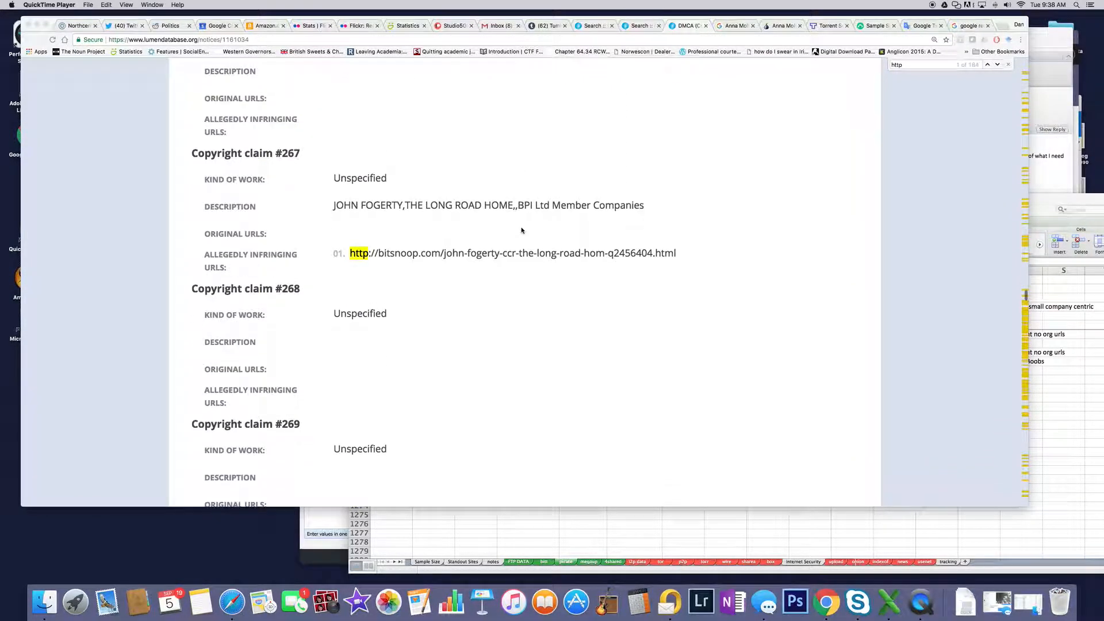
scroll(522, 230, "down", 1)
scroll(521, 230, "down", 3)
scroll(521, 230, "down", 6)
scroll(521, 230, "down", 2)
scroll(521, 230, "down", 3)
scroll(521, 230, "down", 4)
scroll(521, 230, "down", 2)
scroll(521, 230, "down", 1)
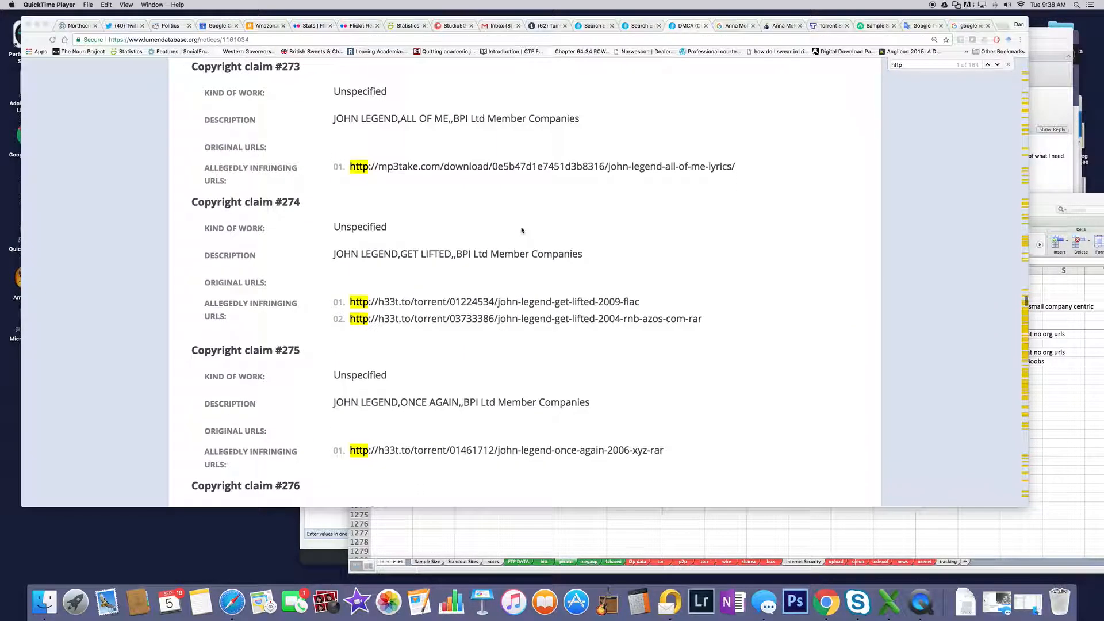
scroll(521, 231, "down", 1)
scroll(521, 230, "down", 2)
scroll(522, 230, "down", 3)
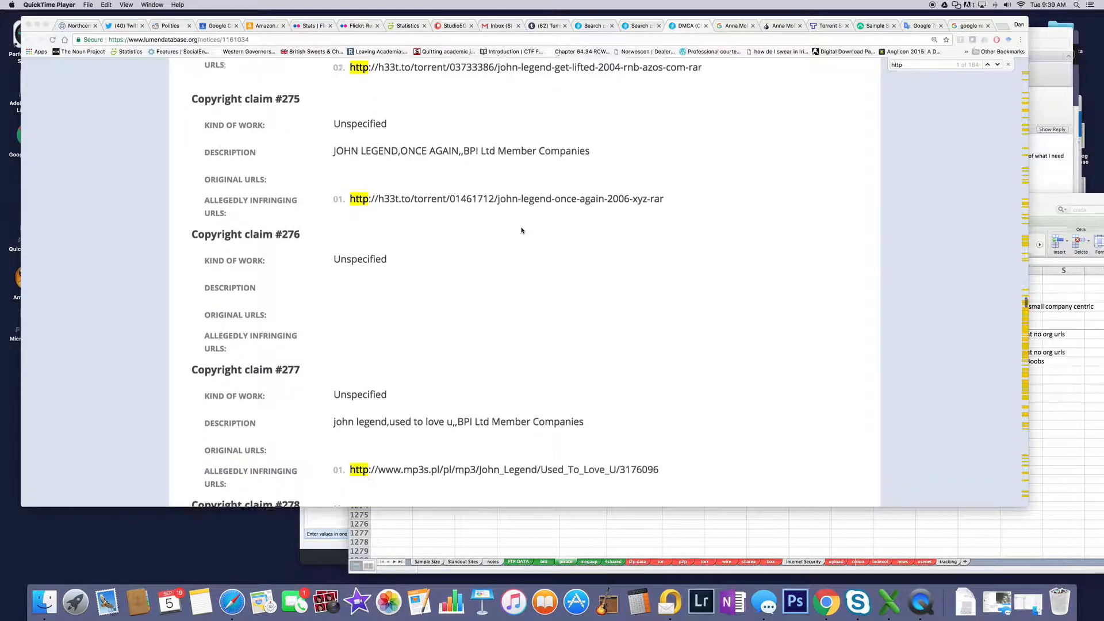
scroll(521, 230, "down", 3)
scroll(521, 231, "down", 3)
scroll(521, 230, "down", 2)
scroll(522, 231, "down", 1)
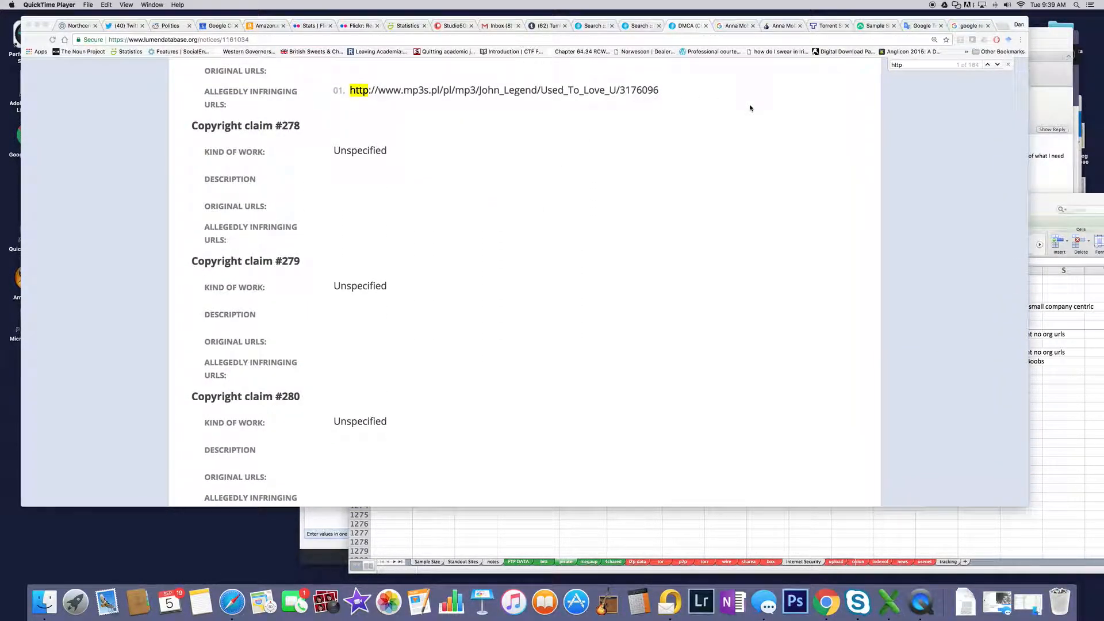
scroll(717, 173, "down", 1)
scroll(716, 173, "down", 3)
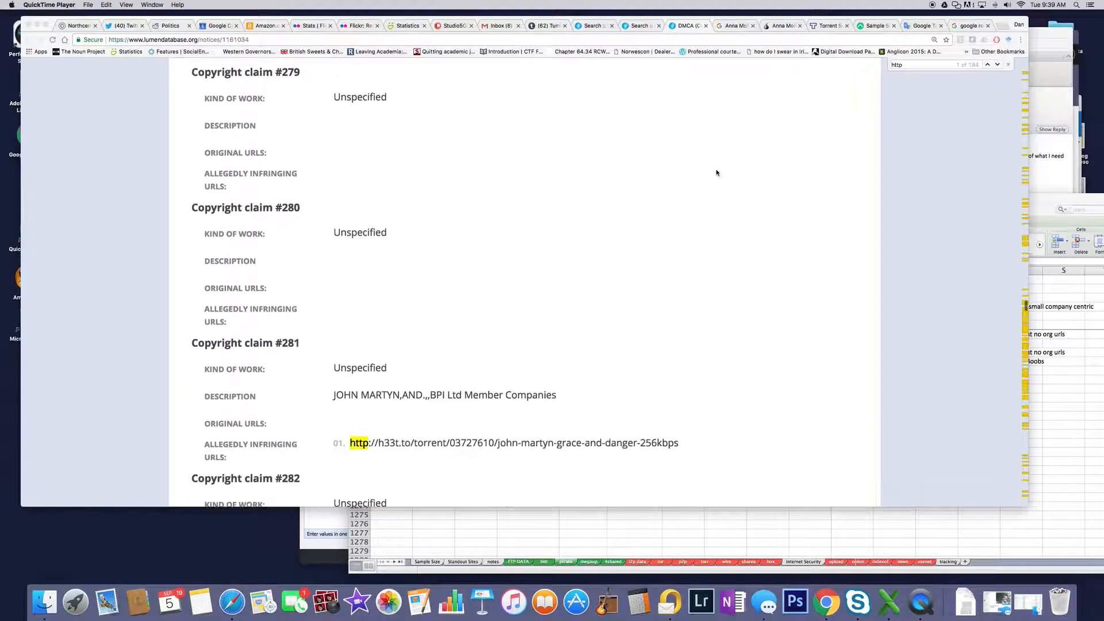
scroll(716, 173, "down", 3)
scroll(716, 172, "down", 1)
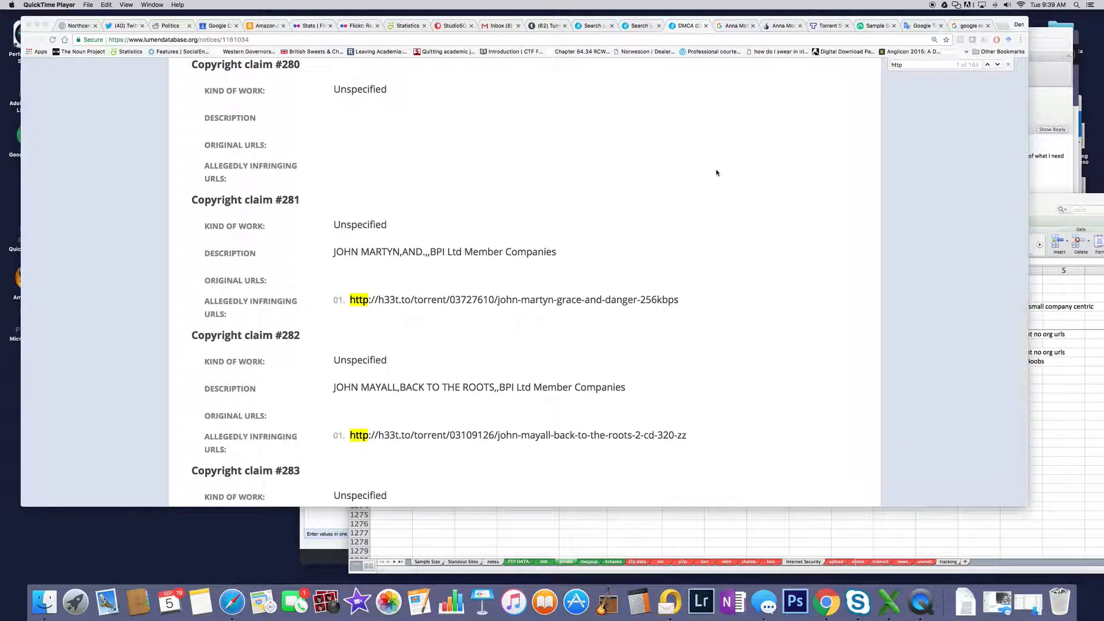